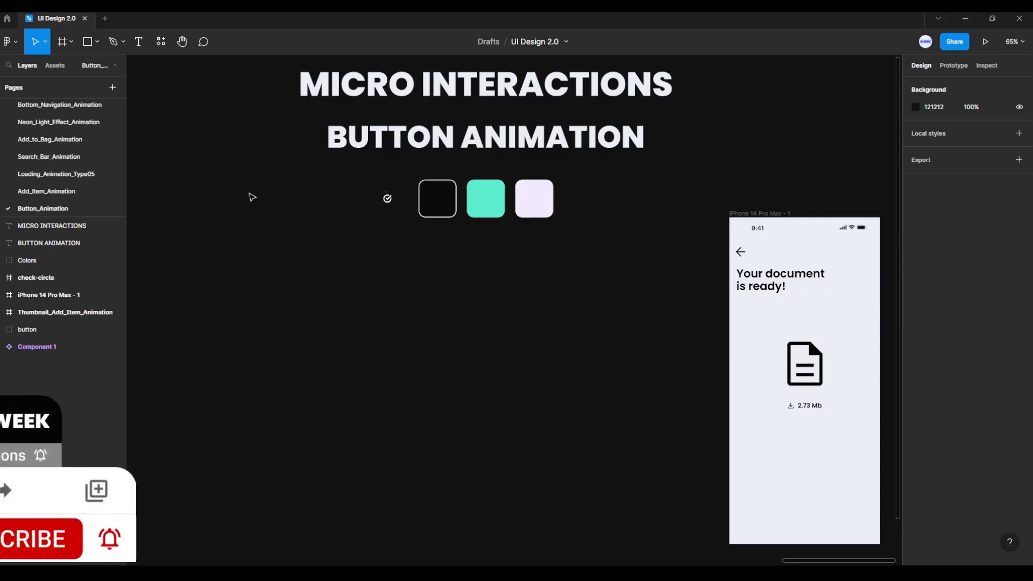
- Create a new frame on the empty canvas below the colour swatches and size it 390 × 64
left_click(71, 42)
left_click(62, 68)
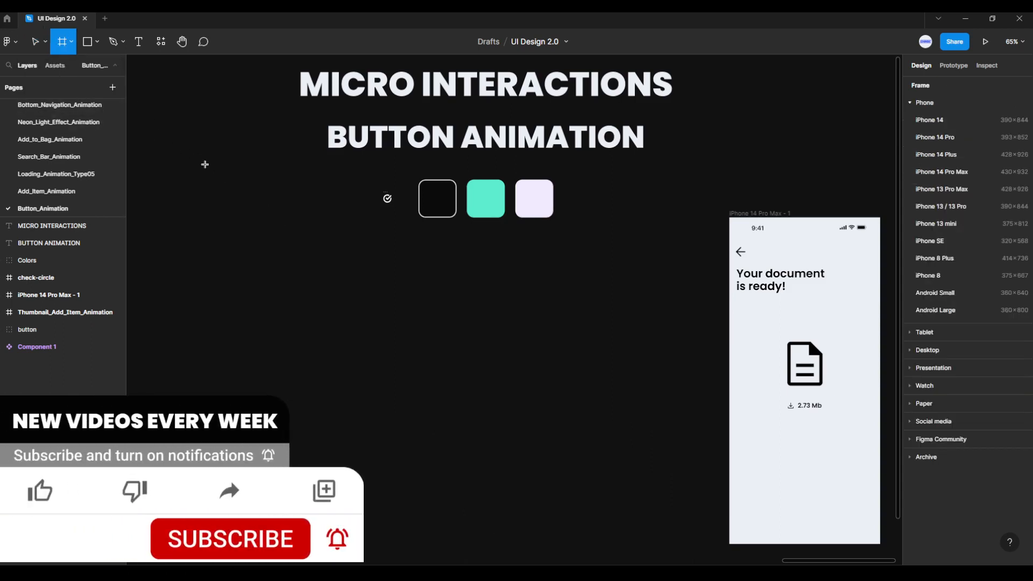
left_click(347, 289)
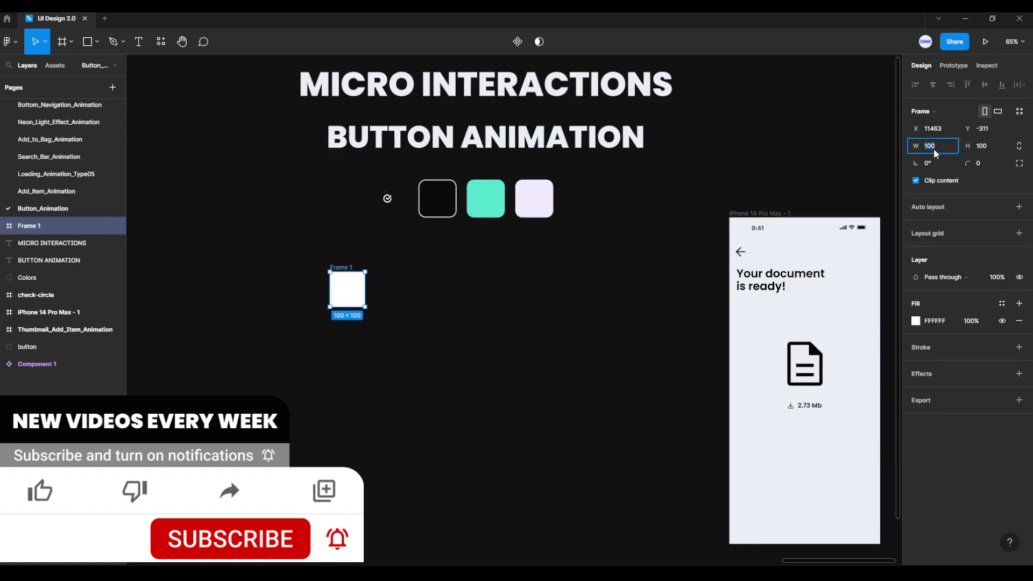
key("Return")
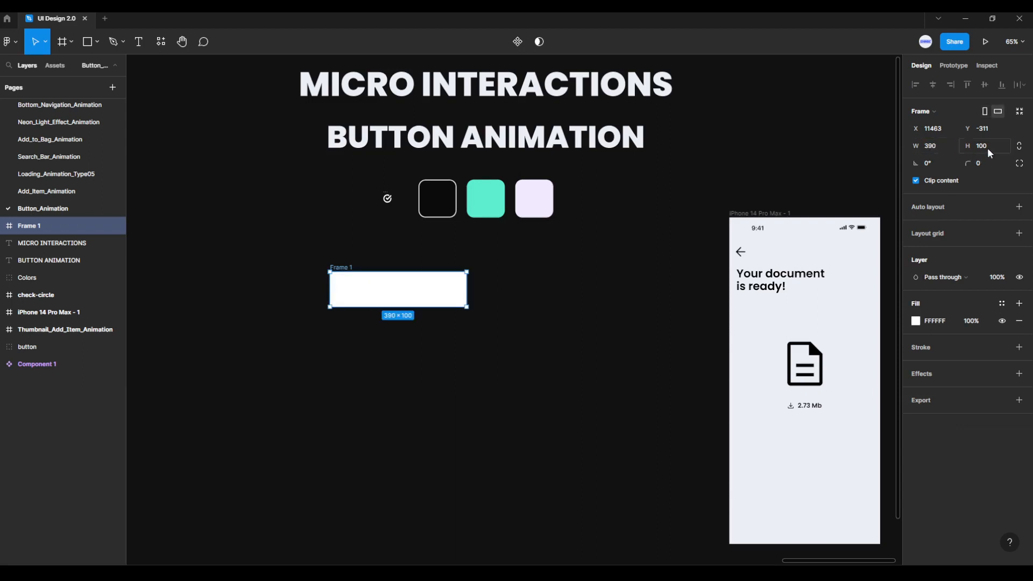
key("Return")
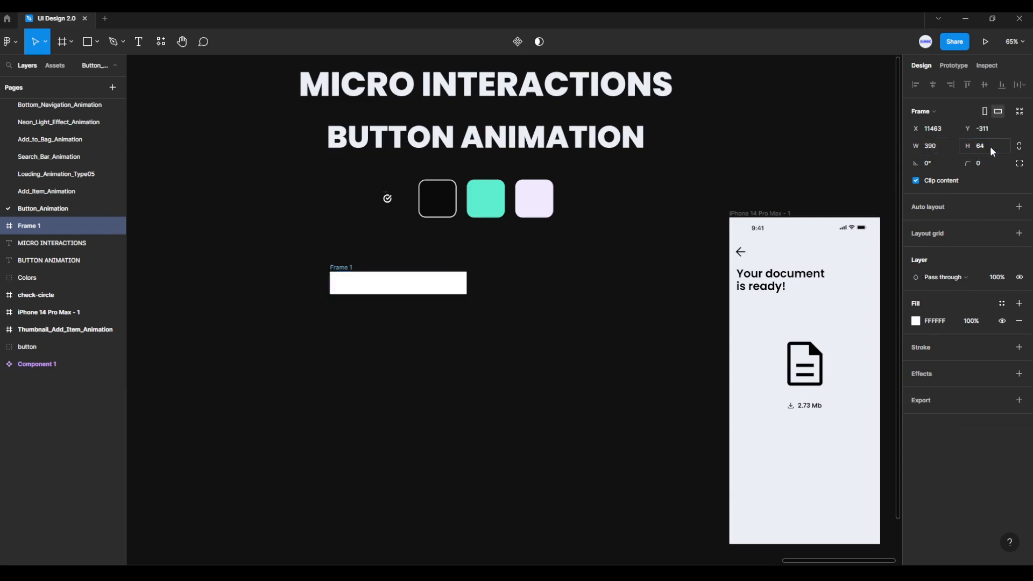
- Give the new frame a corner radius of 20 with corner smoothing at 60%
left_click(991, 163)
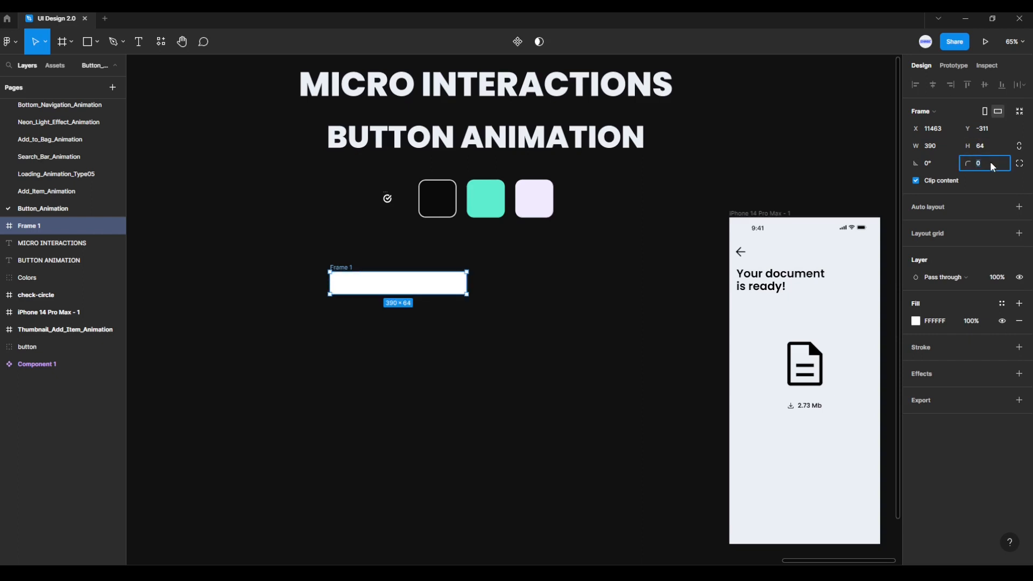
type("20")
key("Return")
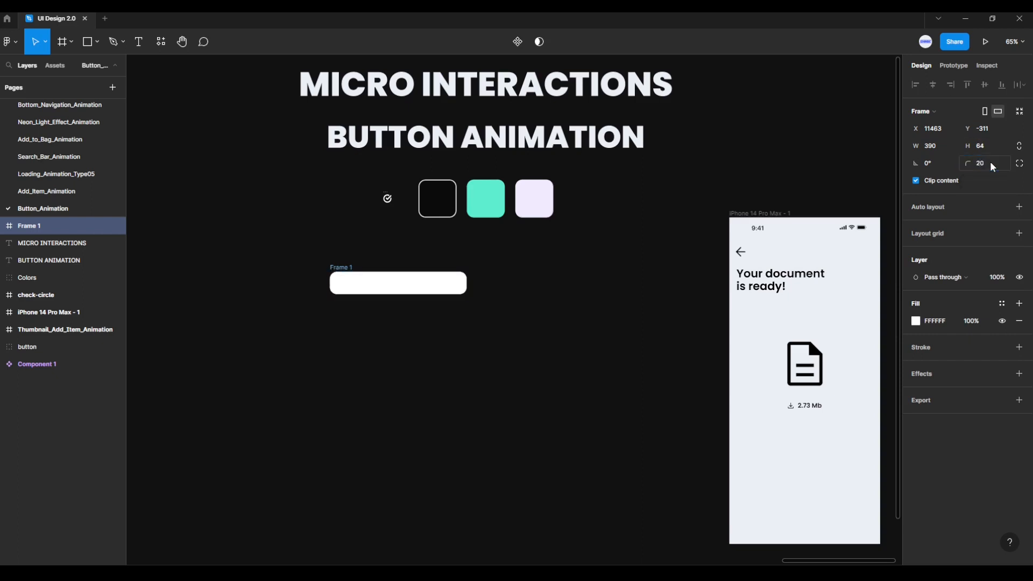
left_click(1019, 163)
left_click(1018, 181)
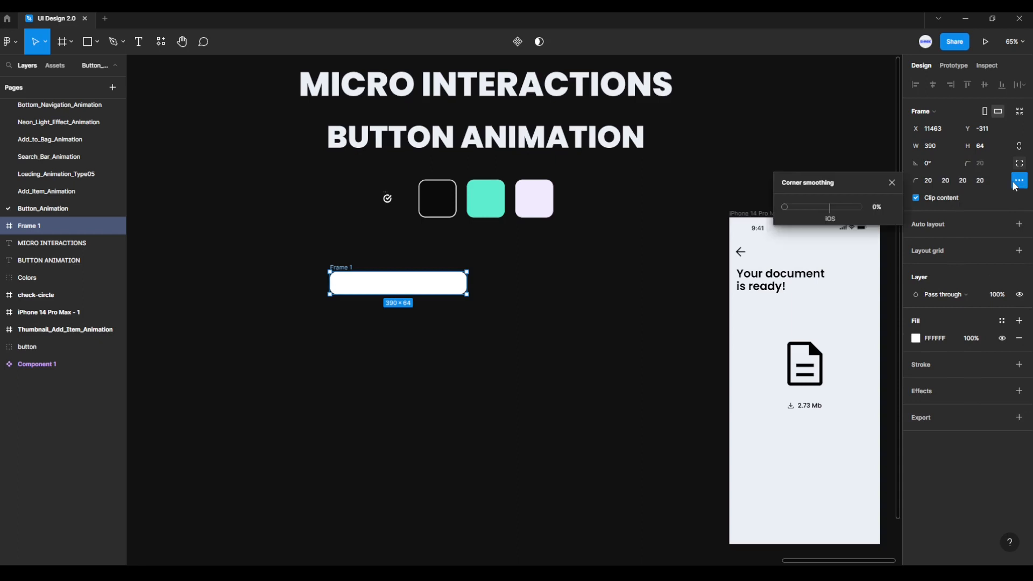
left_click_drag(786, 205, 821, 214)
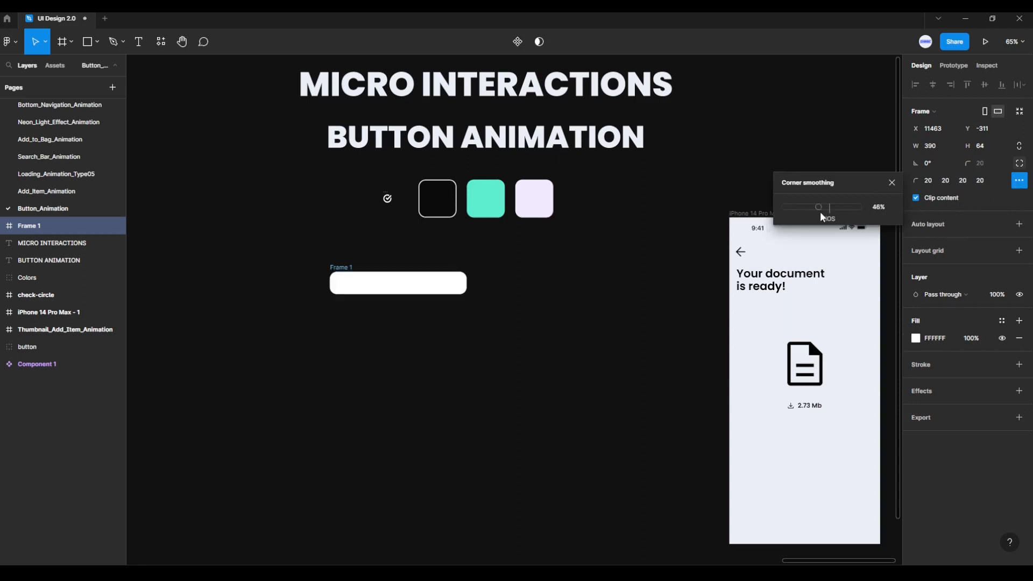
left_click(883, 209)
key("Return")
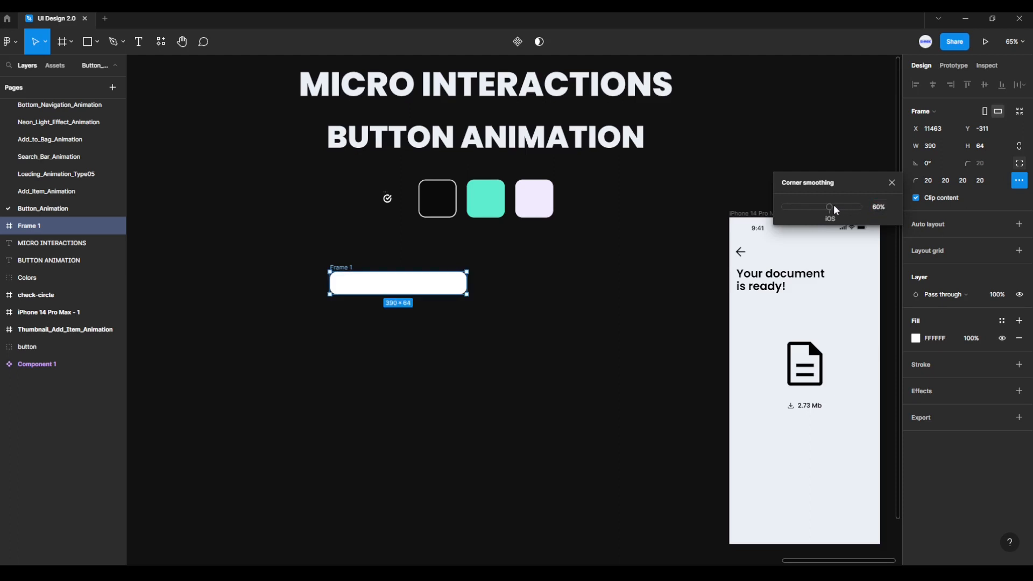
left_click(890, 185)
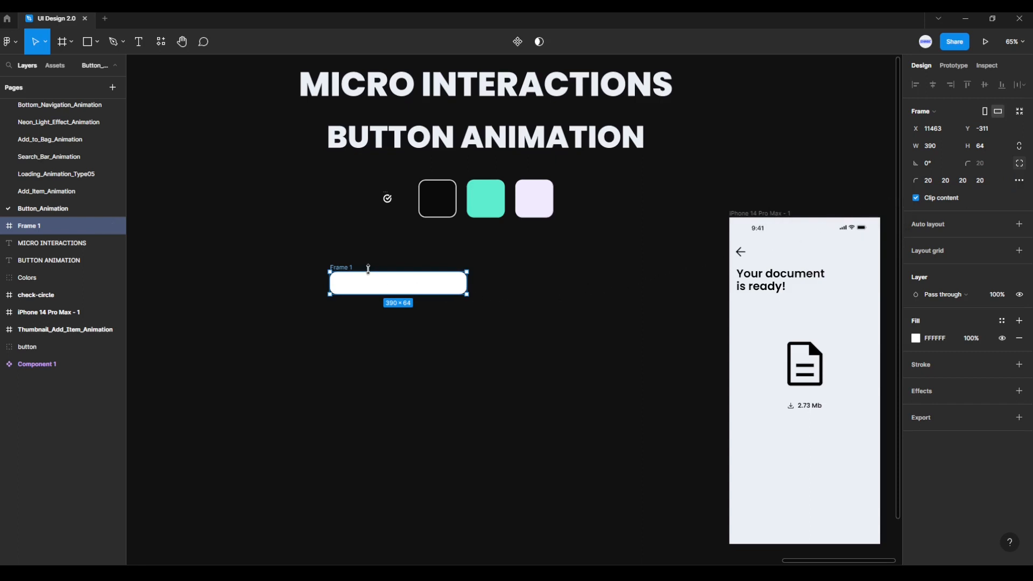
- Move the white frame so it sits directly beneath the three colour swatches, aligned with them
left_click_drag(352, 270, 438, 277)
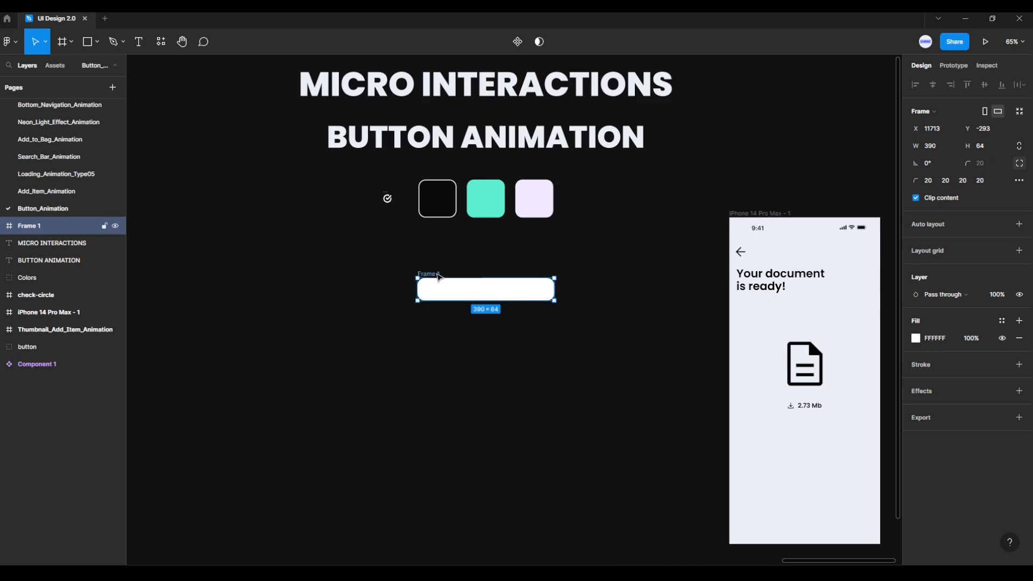
scroll(439, 277, "up", 5)
scroll(438, 277, "up", 6)
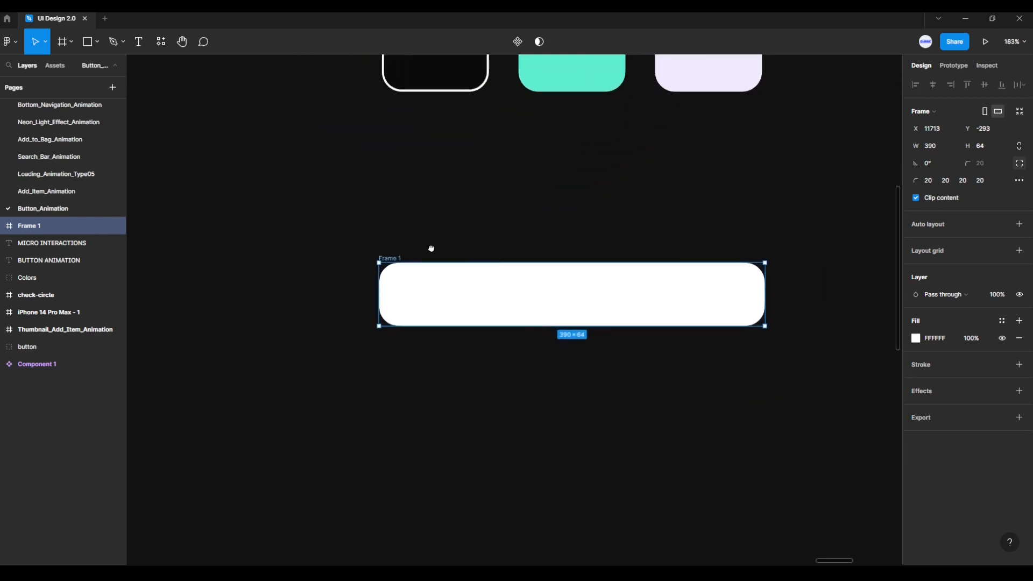
scroll(420, 211, "up", 1)
left_click_drag(481, 190, 466, 130)
left_click(459, 131)
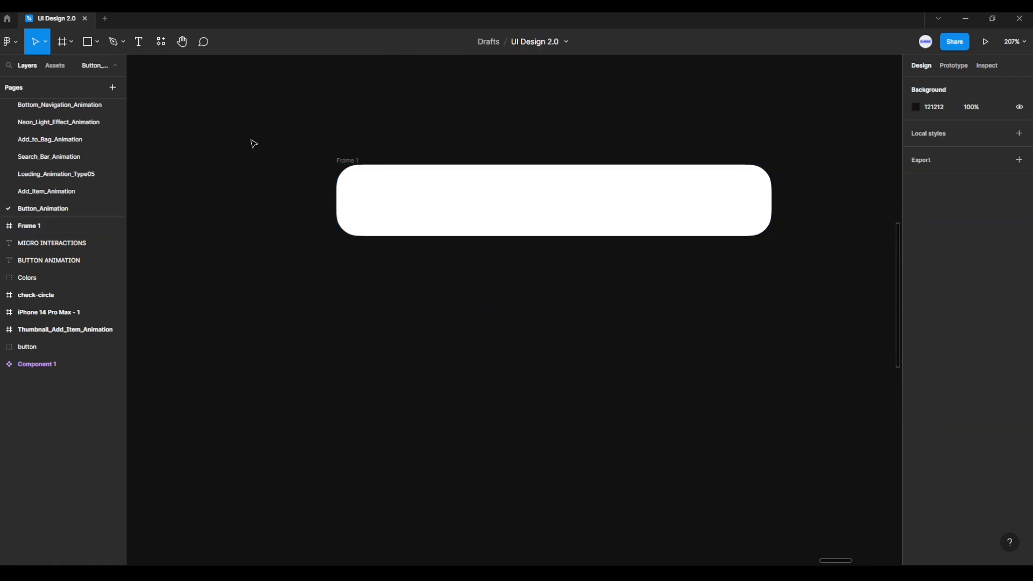
- Draw a rectangle below the white frame and set its size to 390 × 64
left_click(98, 43)
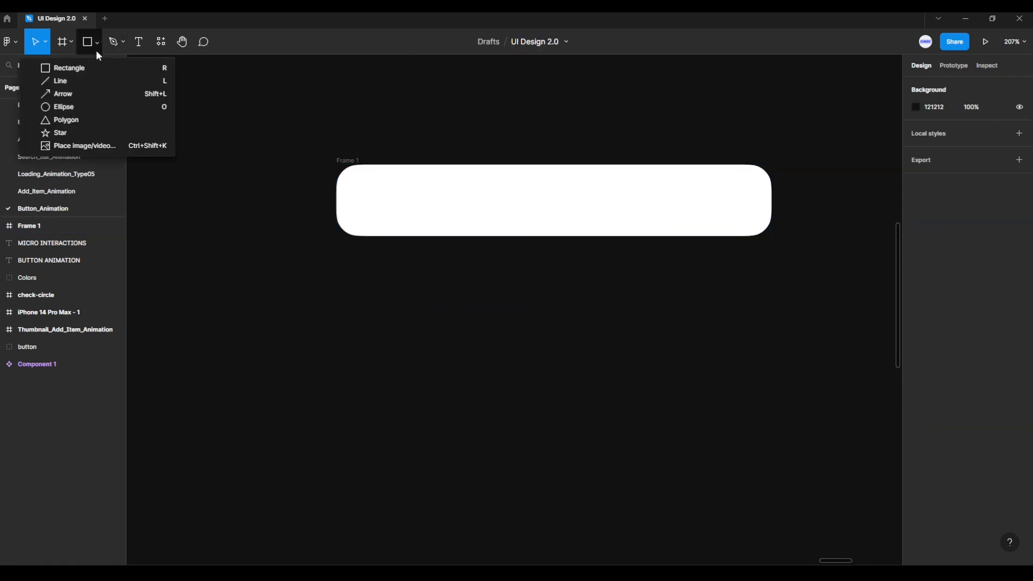
left_click(88, 70)
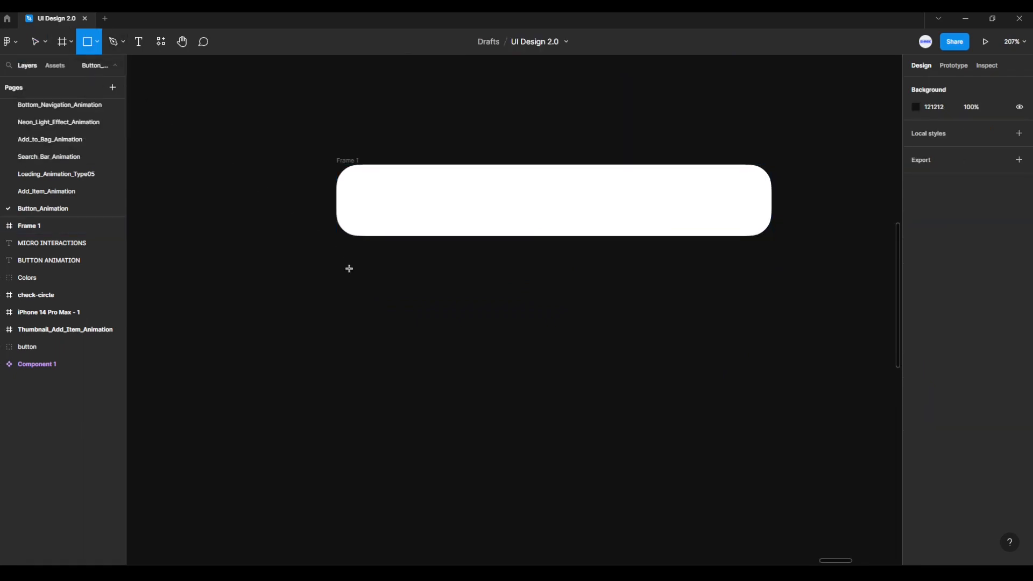
left_click_drag(359, 291, 746, 327)
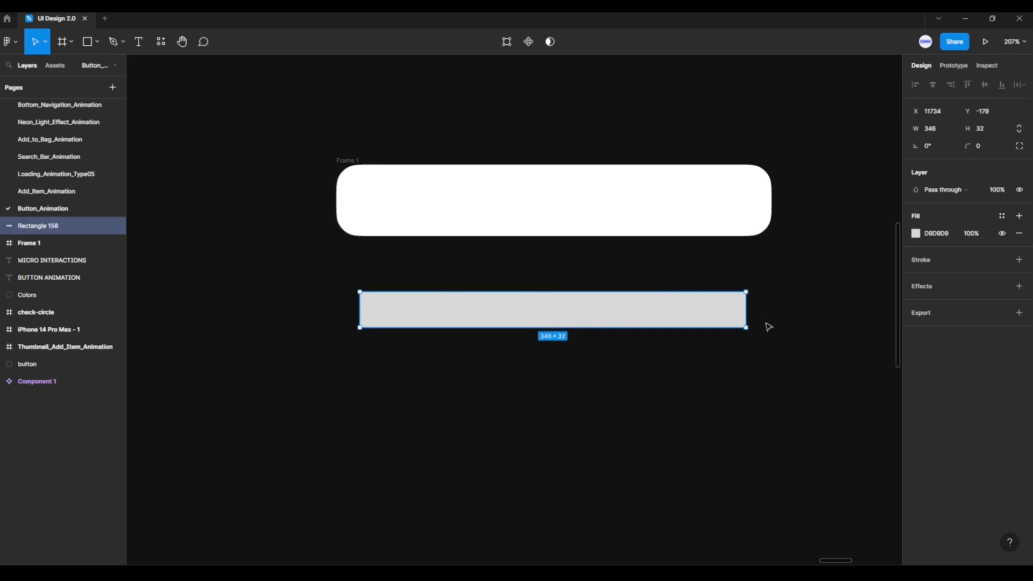
left_click(950, 132)
type("390")
key("Return")
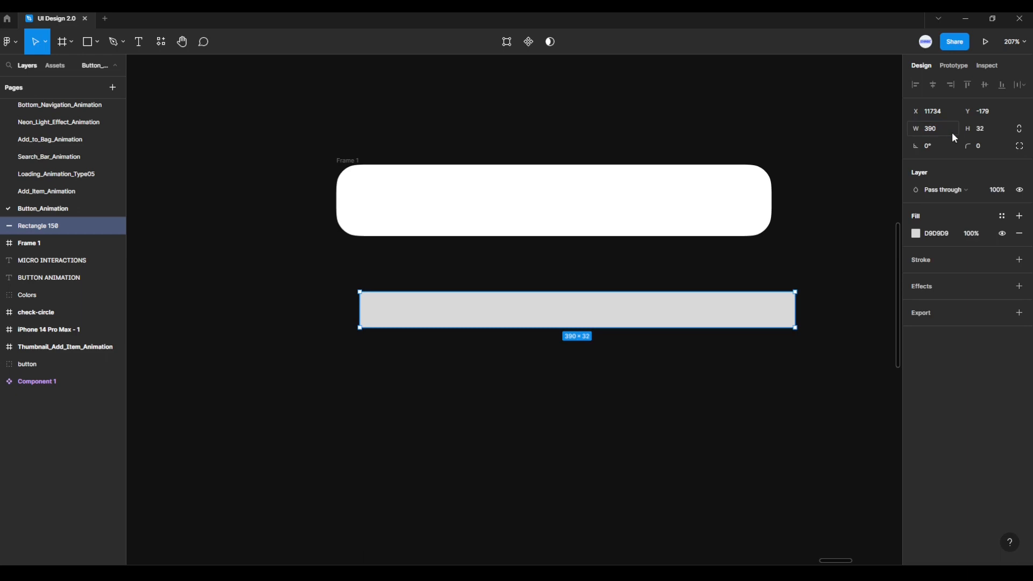
left_click(991, 131)
type("64")
key("Return")
- Round the rectangle's corners with a radius of 20 and set their corner smoothing to 60%
left_click(992, 152)
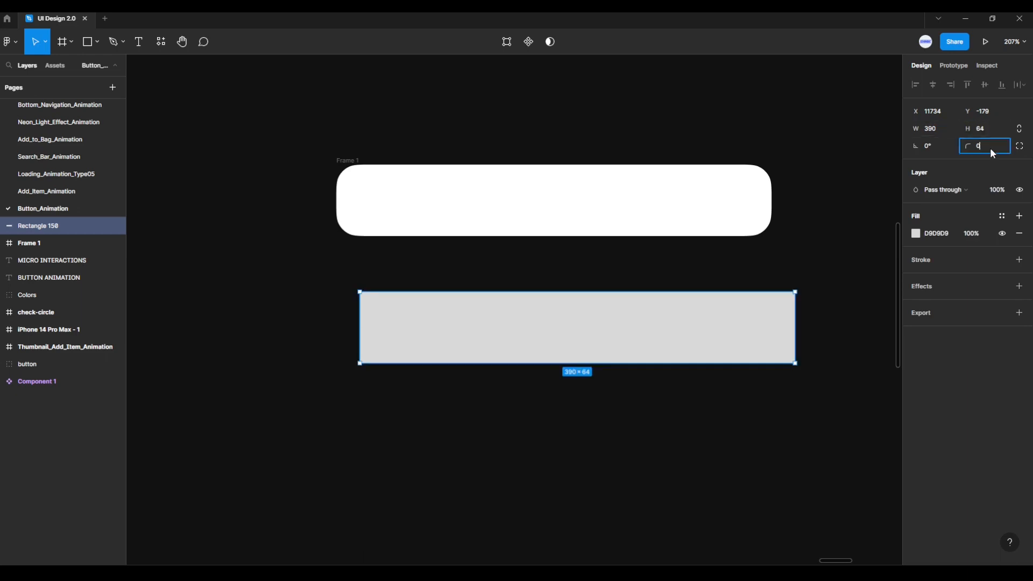
type("20")
key("Return")
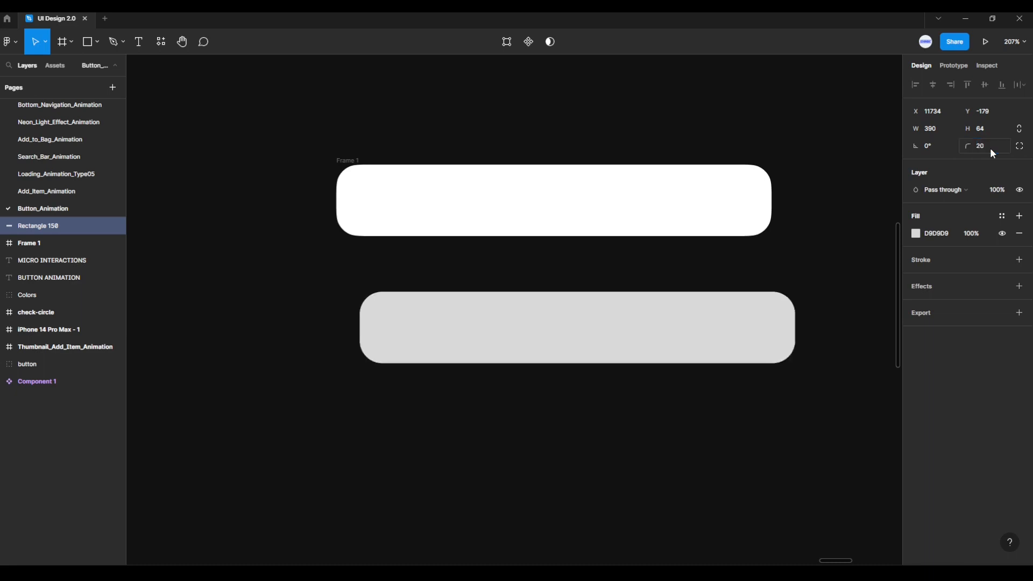
left_click(1020, 147)
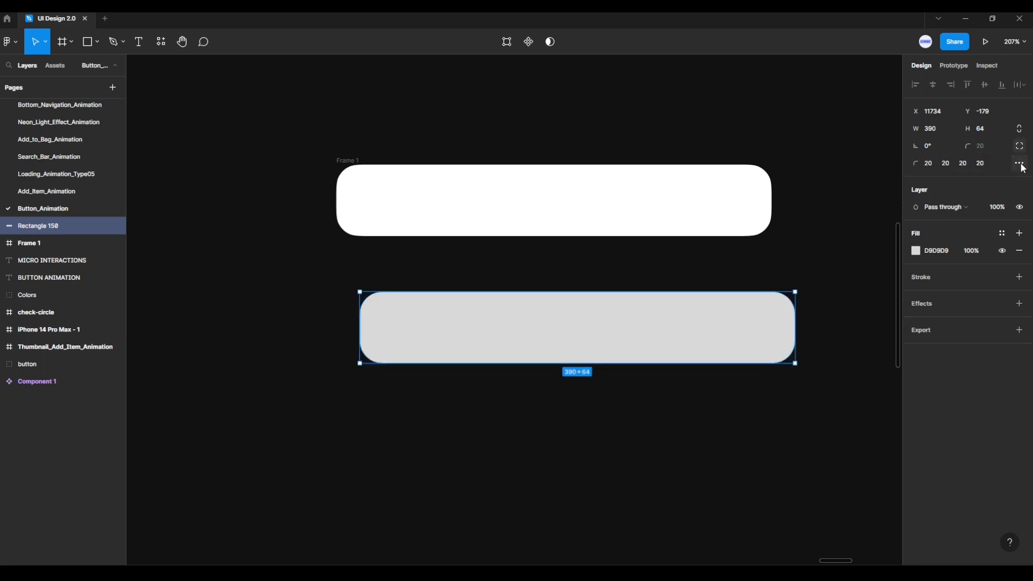
left_click(1019, 163)
left_click_drag(823, 191, 832, 193)
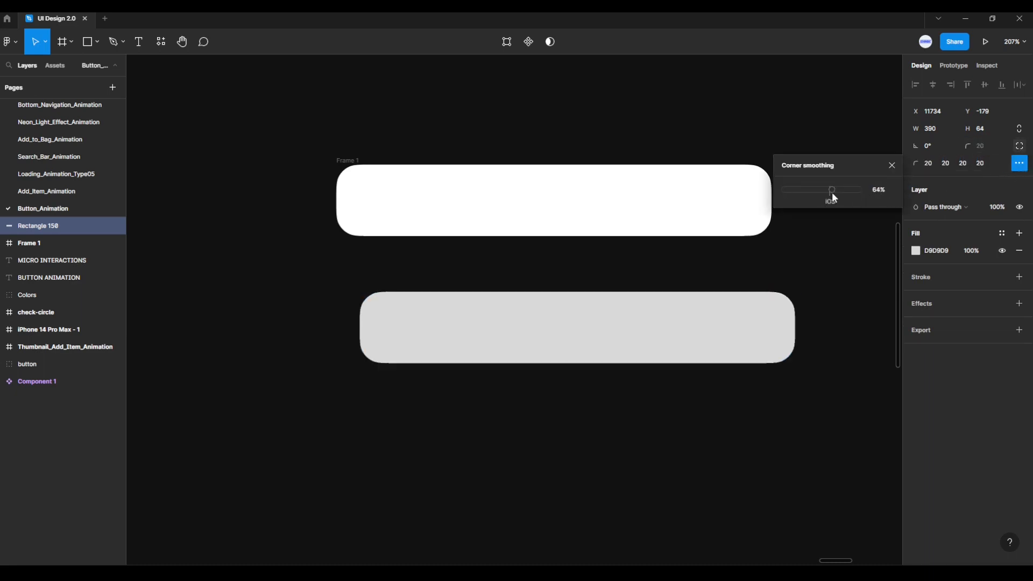
left_click(886, 192)
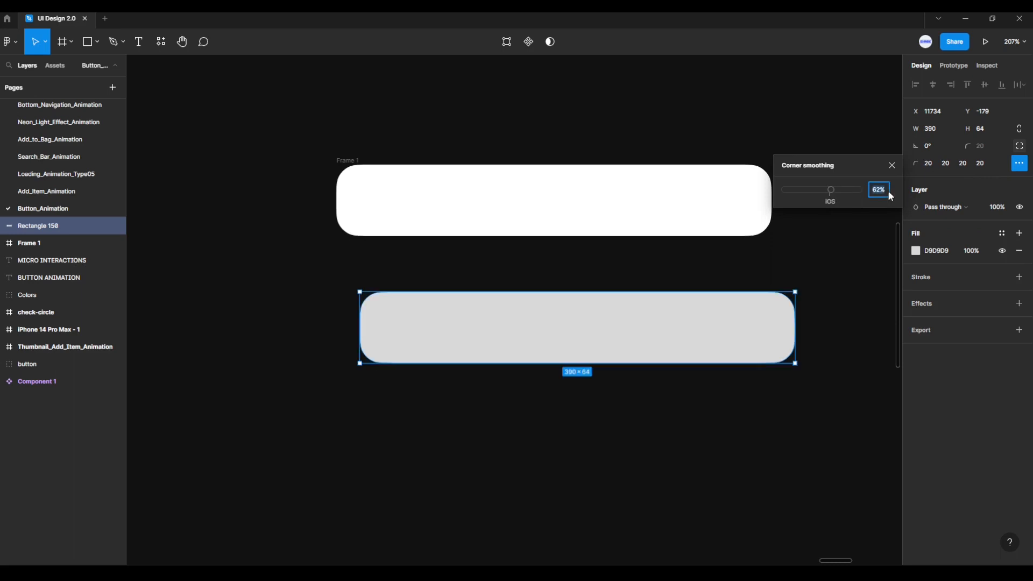
type("60")
key("Return")
left_click(892, 166)
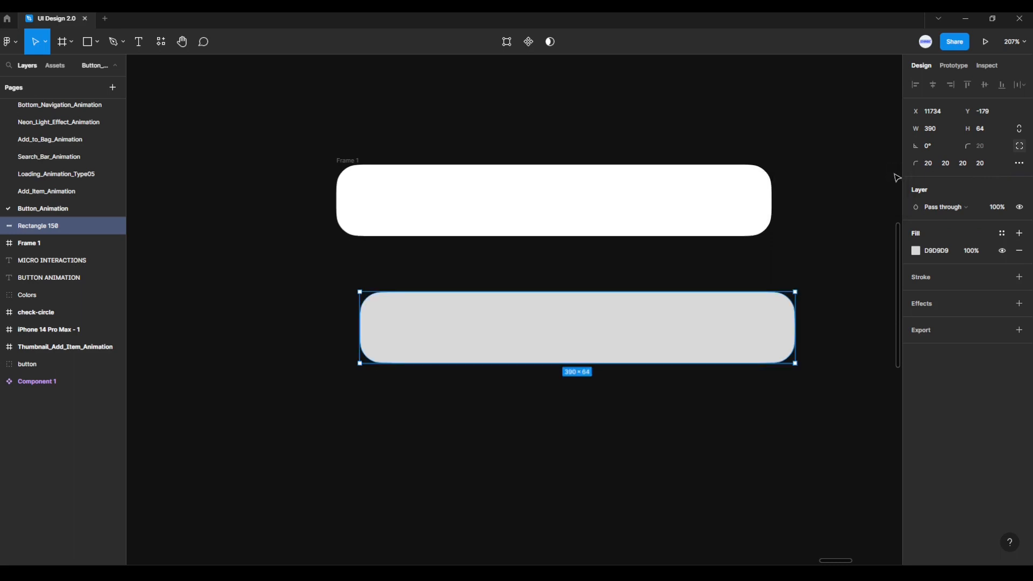
- Fill the rectangle with the near-black colour 0B0B0B sampled from the outlined black swatch
left_click(915, 252)
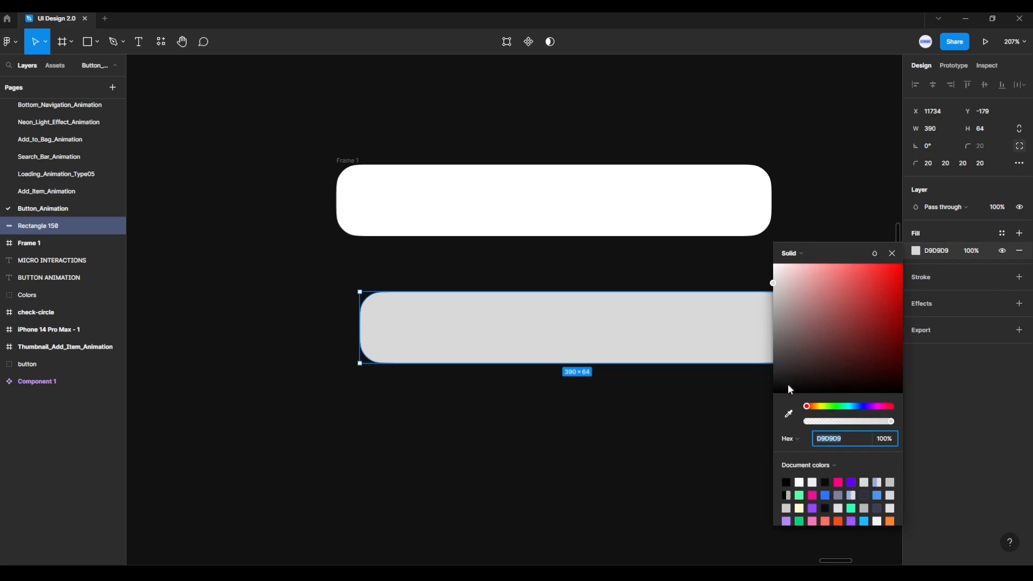
left_click(788, 413)
scroll(611, 115, "down", 5)
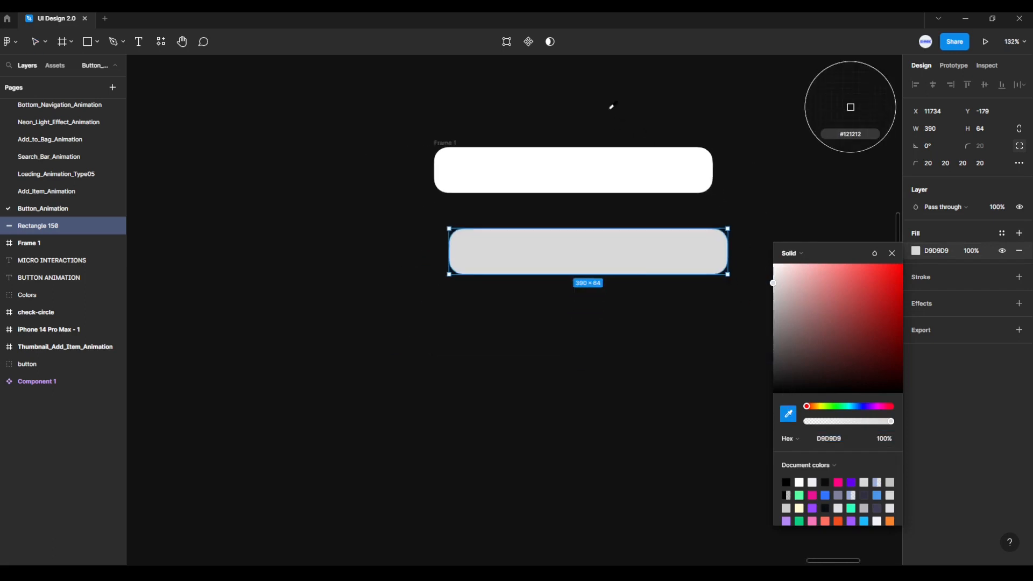
scroll(612, 105, "up", 5)
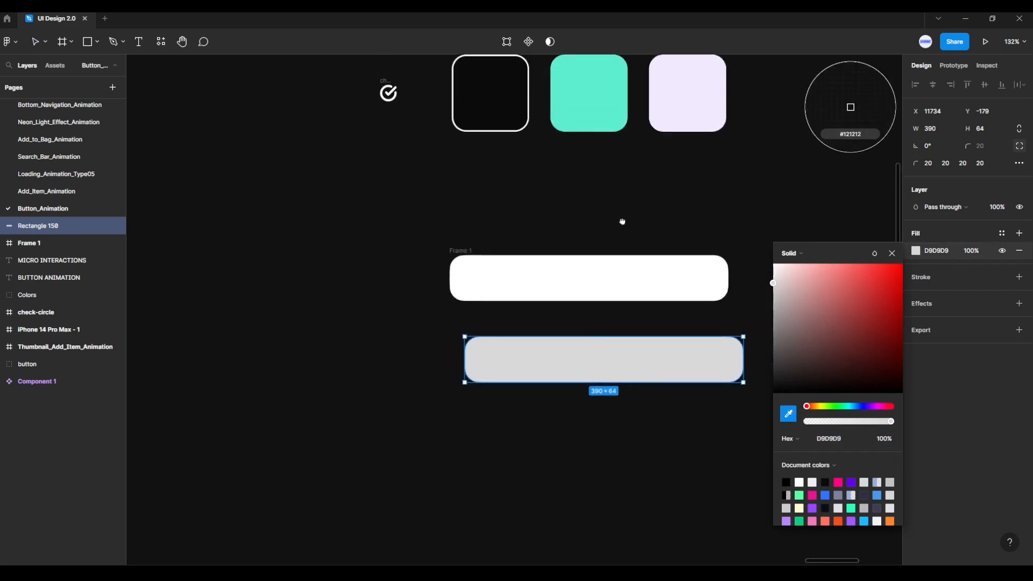
left_click(494, 100)
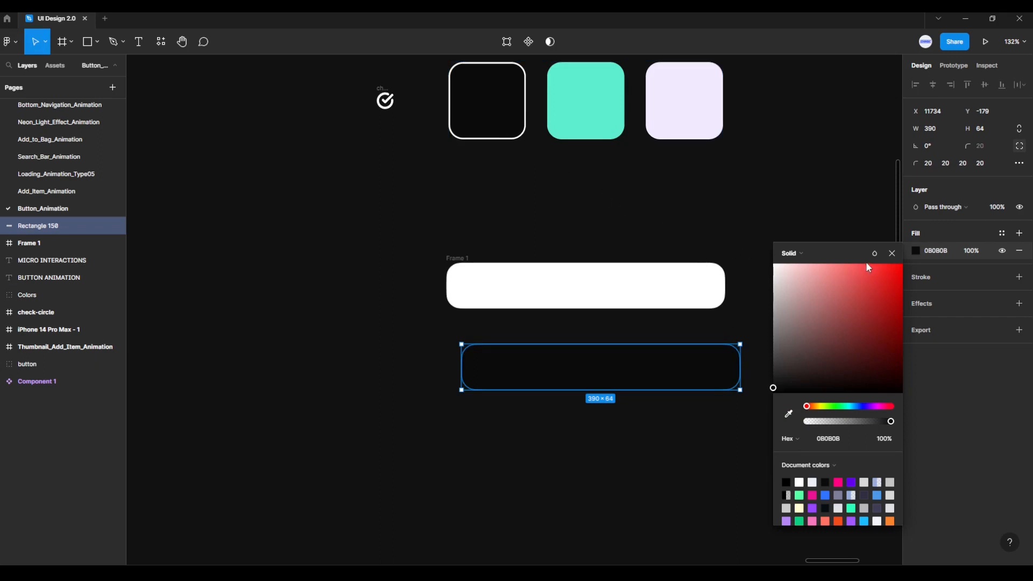
left_click(891, 254)
- Move the black rectangle into the white frame and centre it there horizontally and vertically
scroll(648, 338, "up", 3)
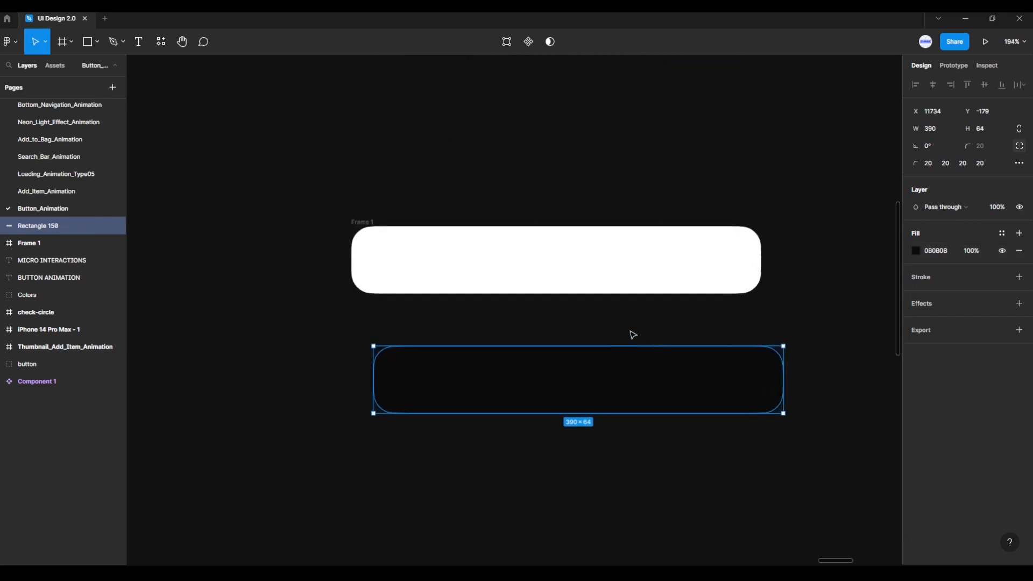
scroll(633, 334, "up", 2)
scroll(627, 330, "down", 2)
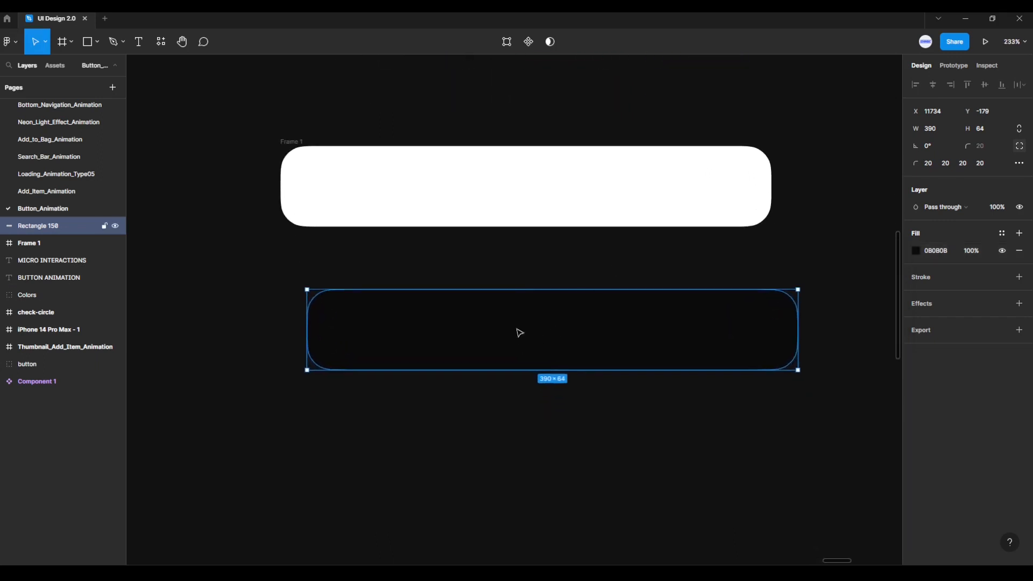
left_click_drag(519, 332, 486, 192)
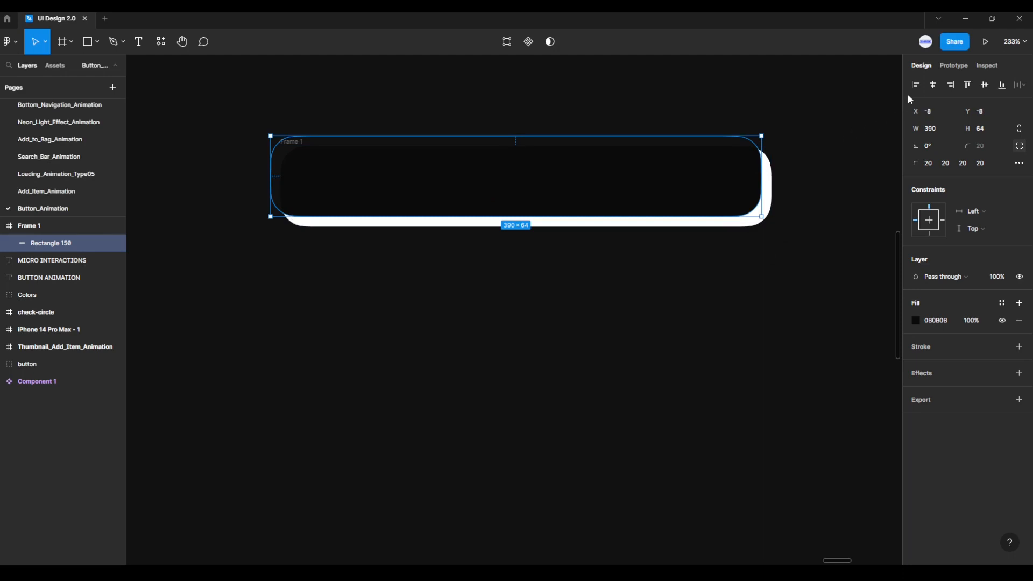
left_click(932, 85)
left_click(984, 86)
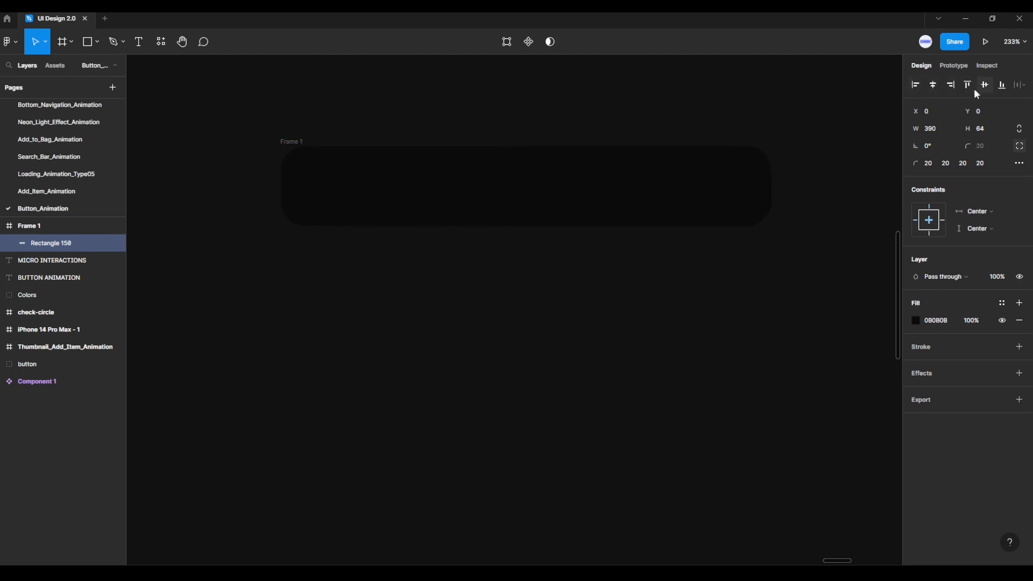
left_click(63, 225)
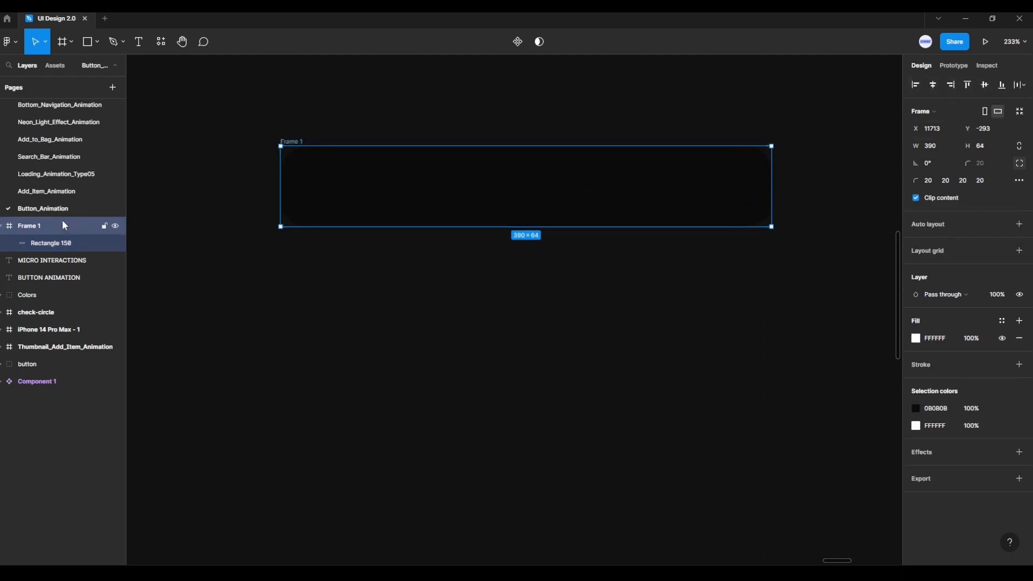
left_click(4, 226)
left_click(4, 226)
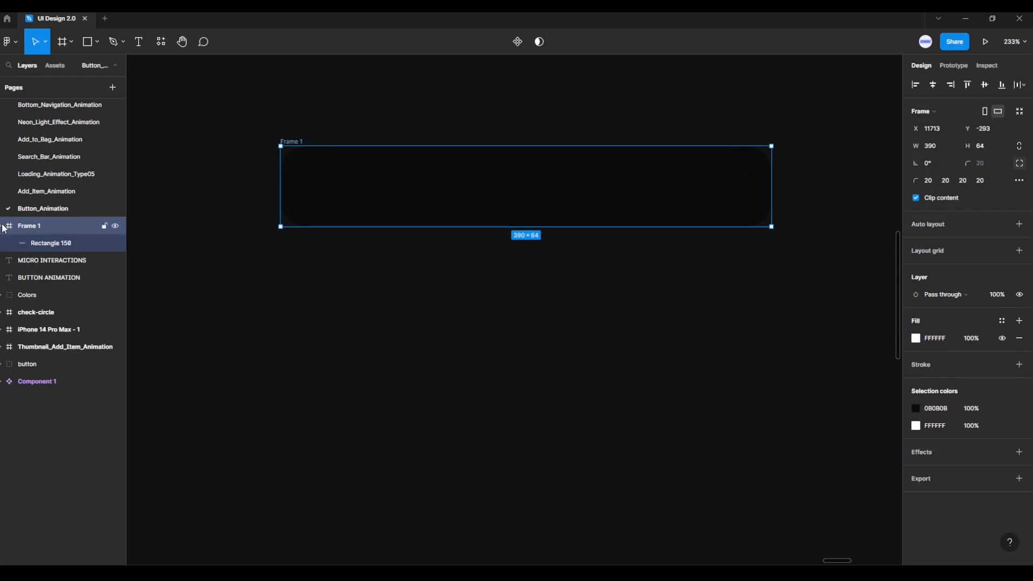
left_click(25, 241)
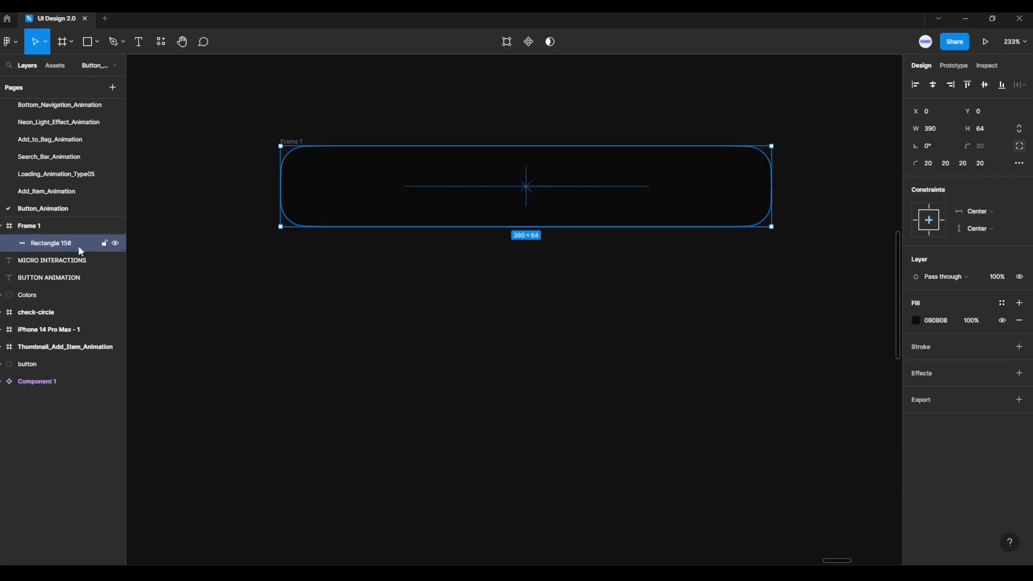
left_click(327, 295)
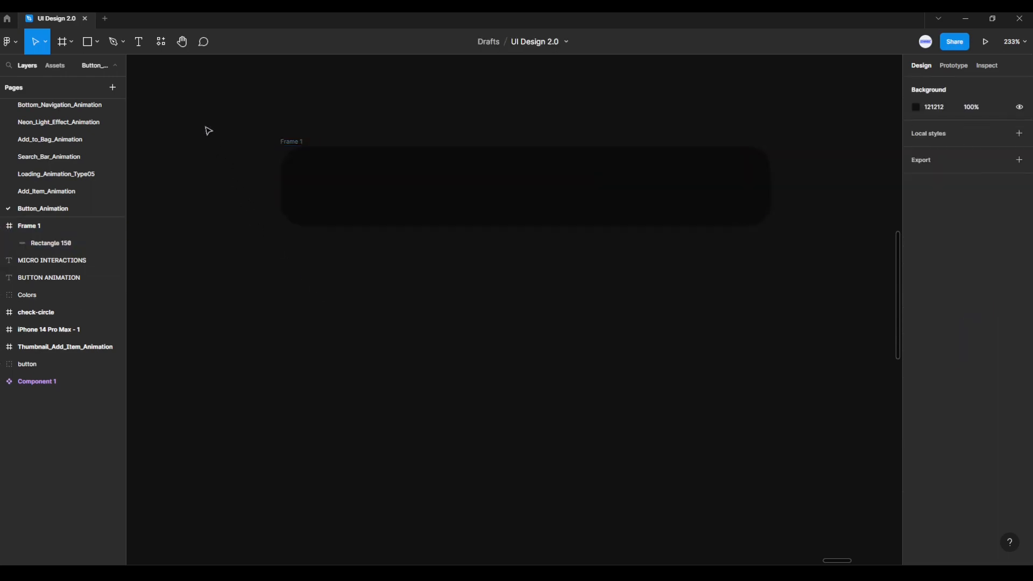
- Add the text "Download" to the black button and centre it horizontally and vertically in the frame
left_click(138, 43)
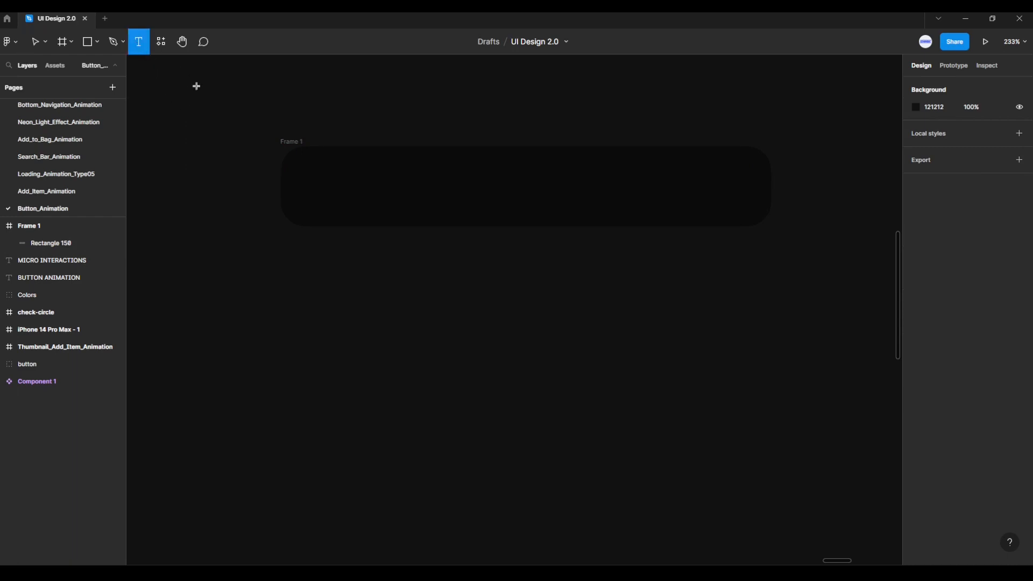
left_click(373, 186)
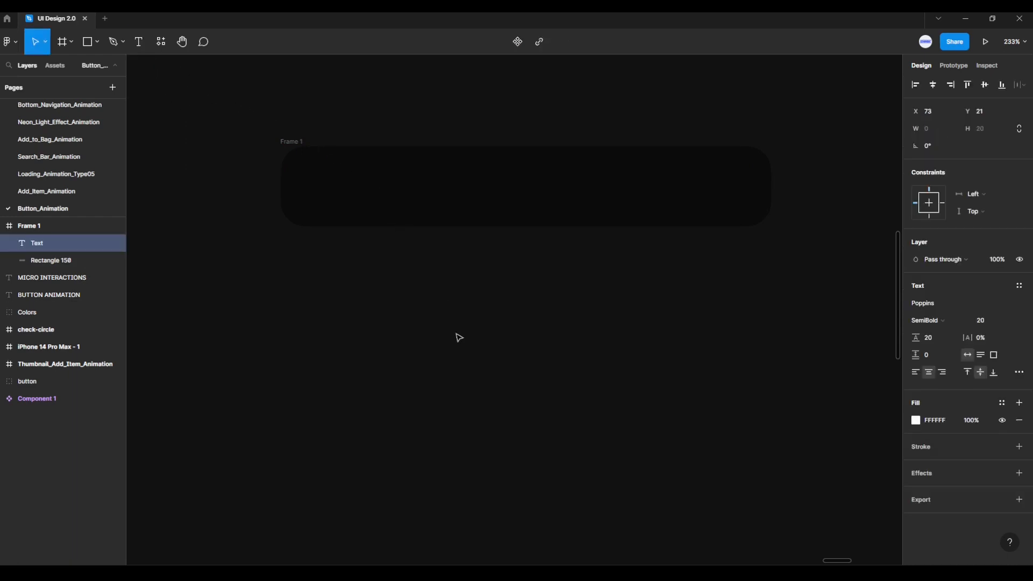
type("Download")
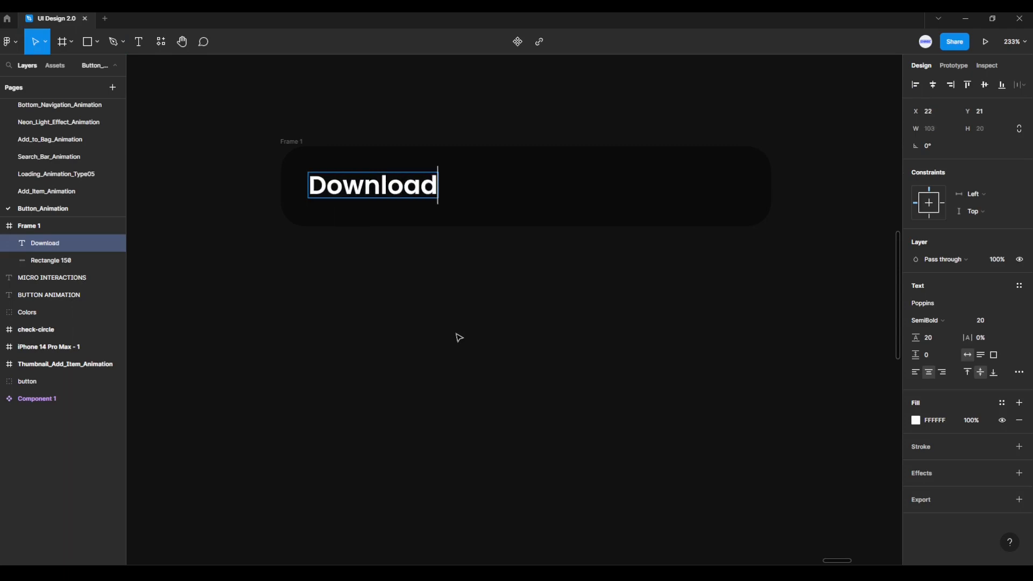
key("Escape")
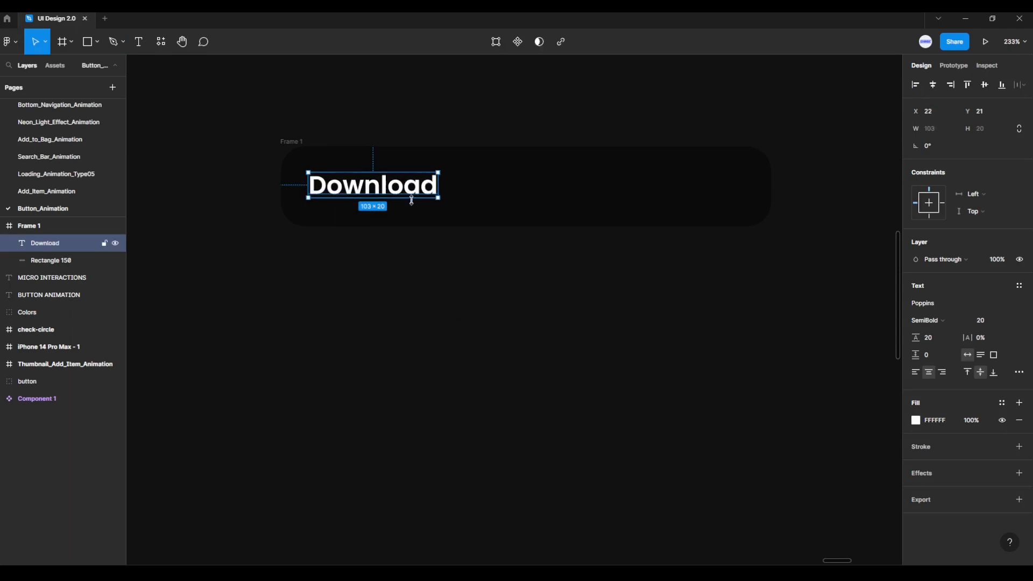
left_click_drag(409, 193, 477, 195)
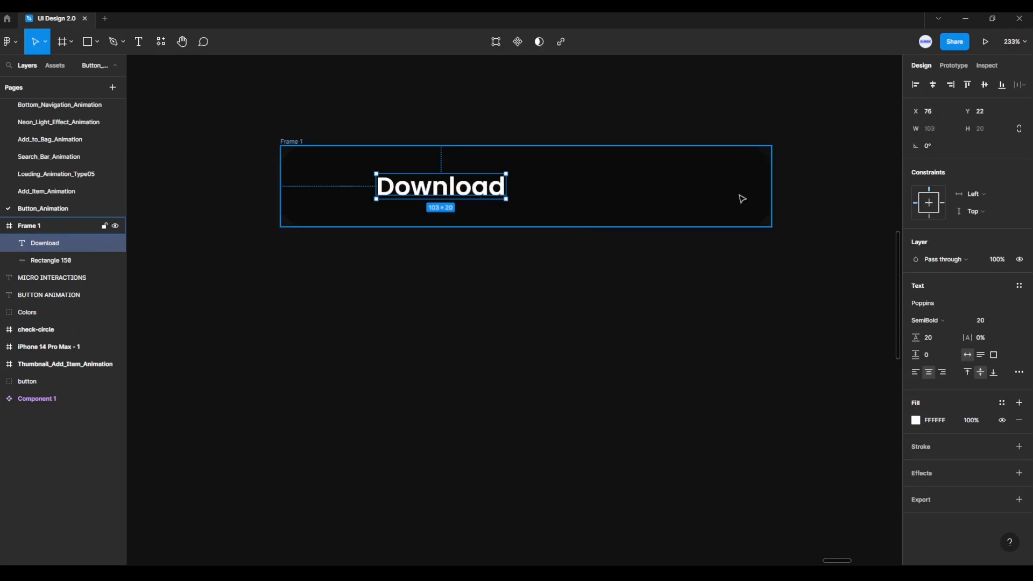
left_click(933, 85)
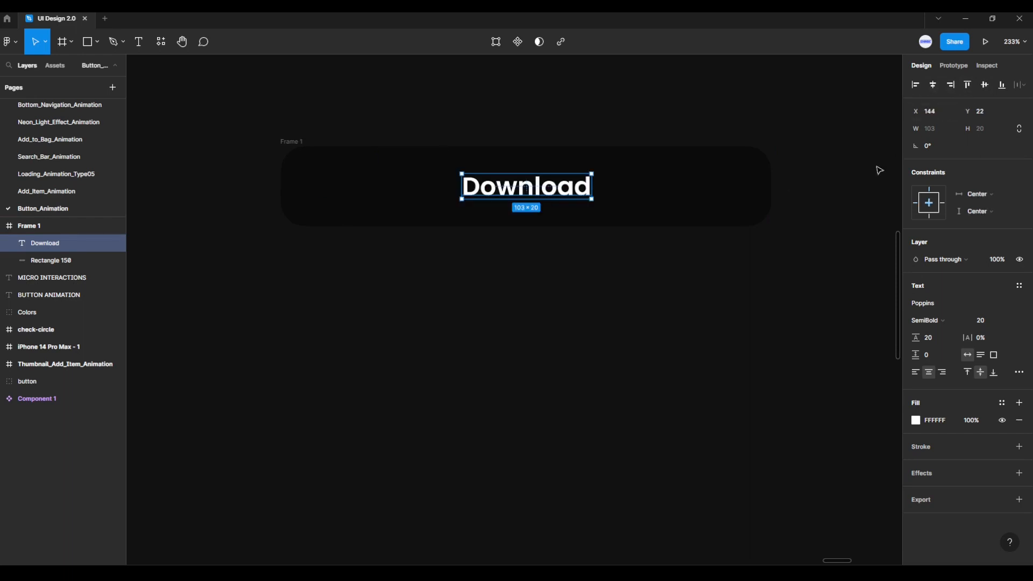
left_click(753, 293)
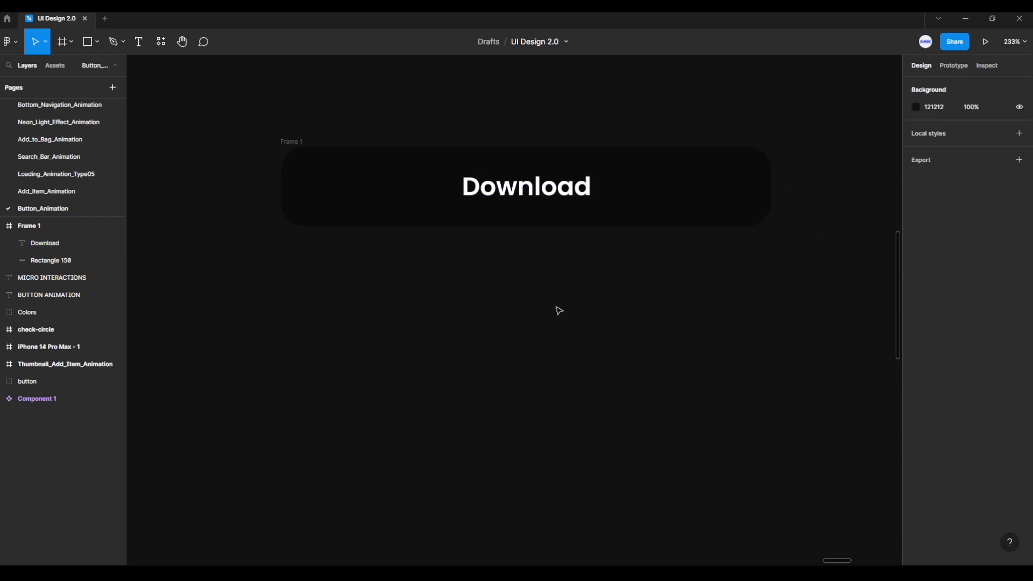
- Duplicate the button frame about 30 px below the original and hide the Download text in the copy
left_click(300, 141)
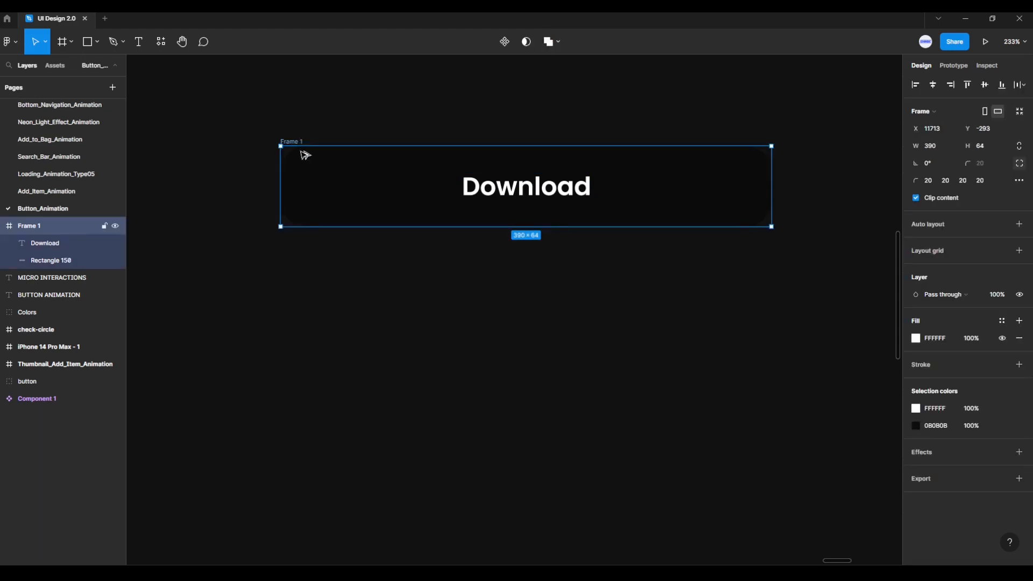
left_click_drag(307, 155, 320, 258)
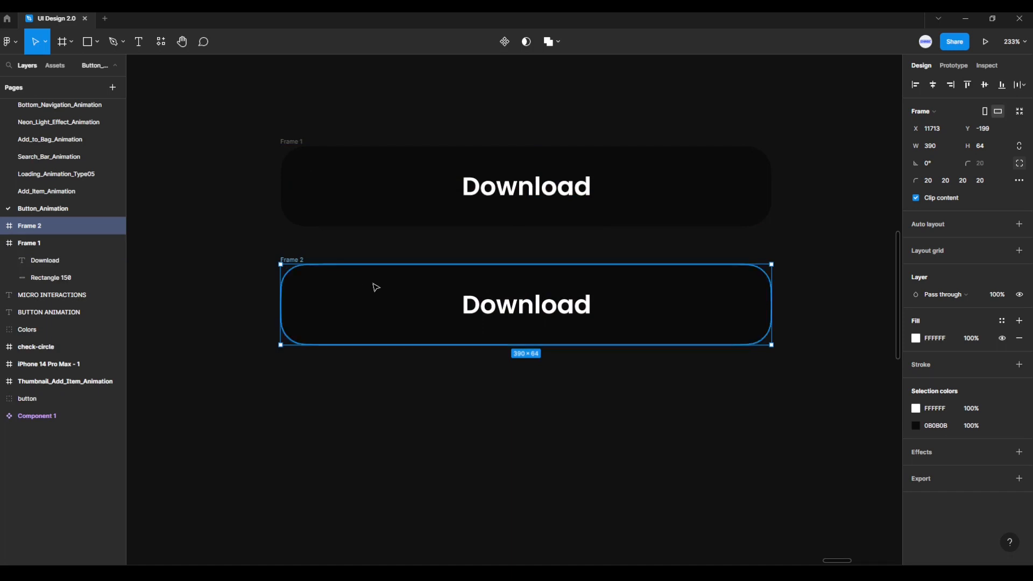
left_click(468, 308)
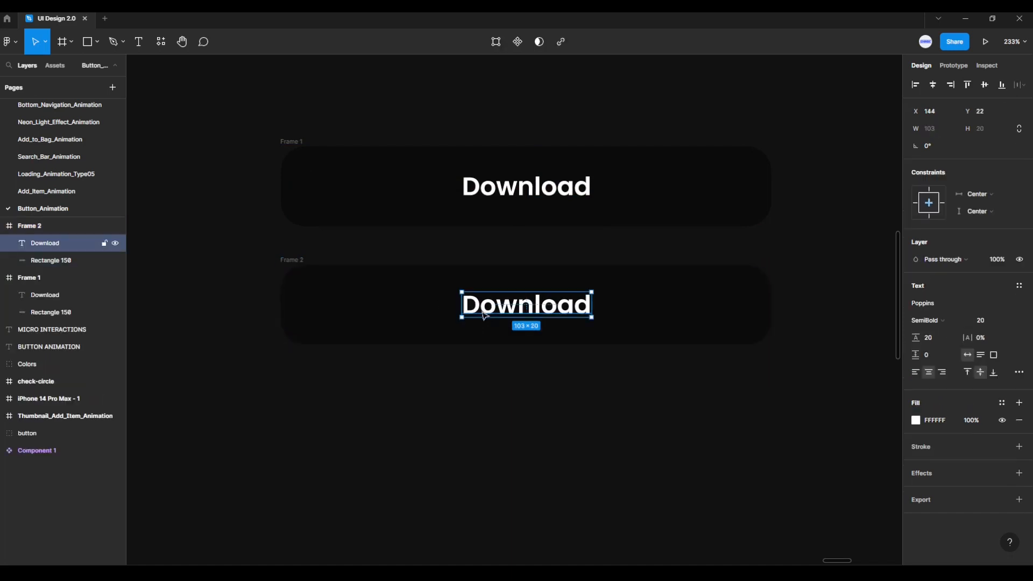
left_click(115, 244)
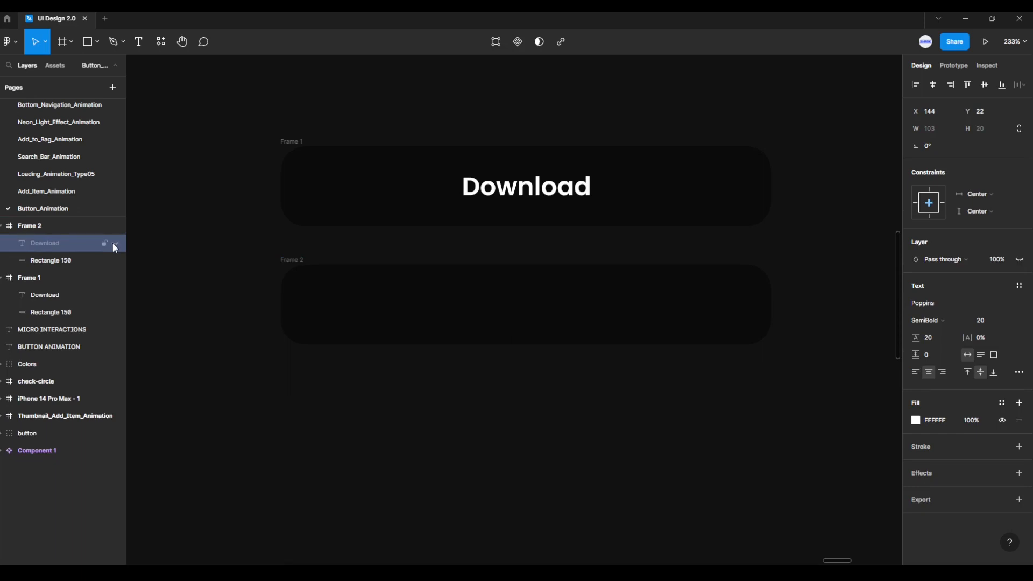
- Fill the duplicated frame's rectangle with the green colour 5EEECF sampled from the middle swatch
left_click(308, 308)
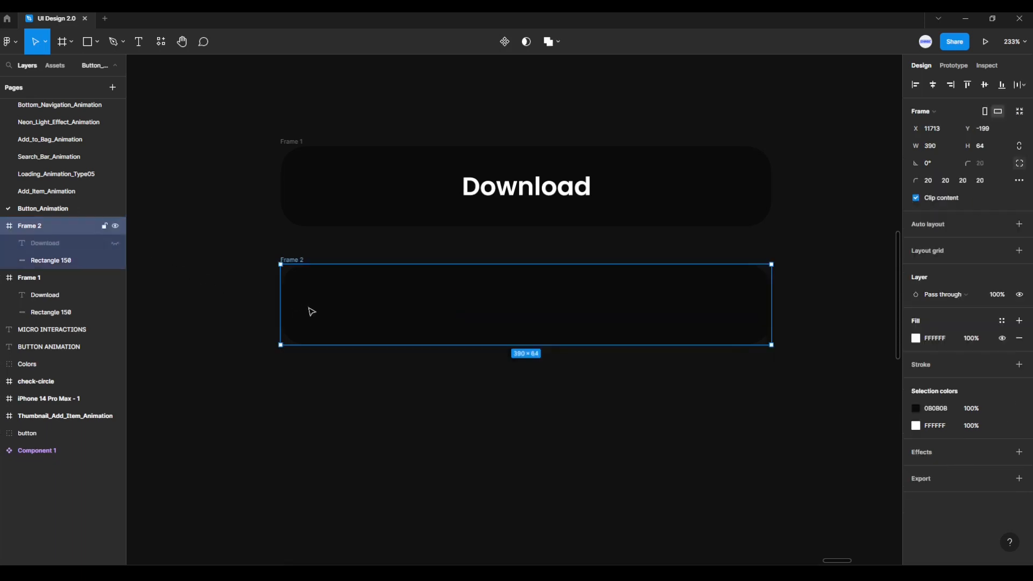
left_click(66, 262)
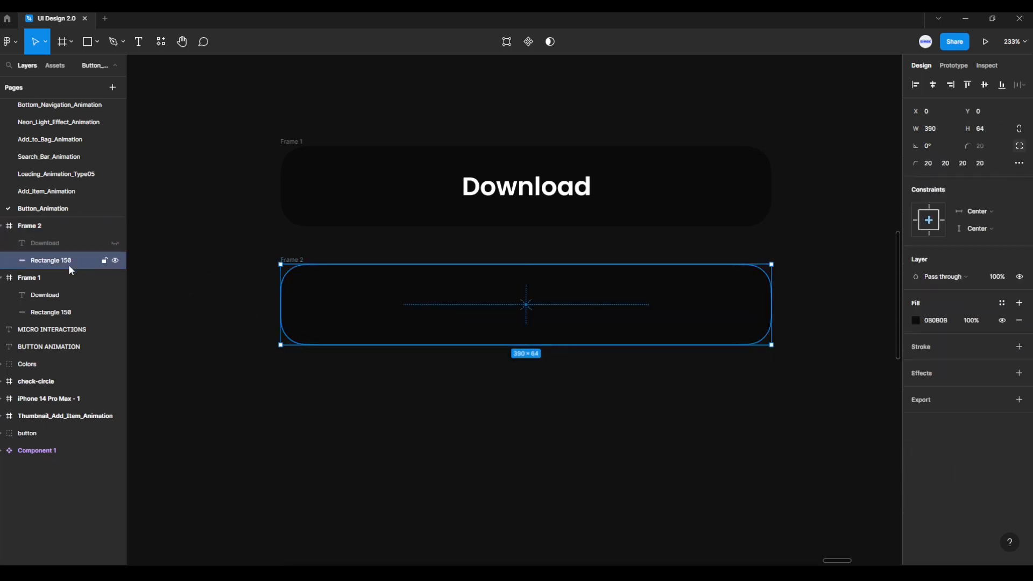
scroll(857, 186, "down", 3)
left_click_drag(857, 185, 776, 335)
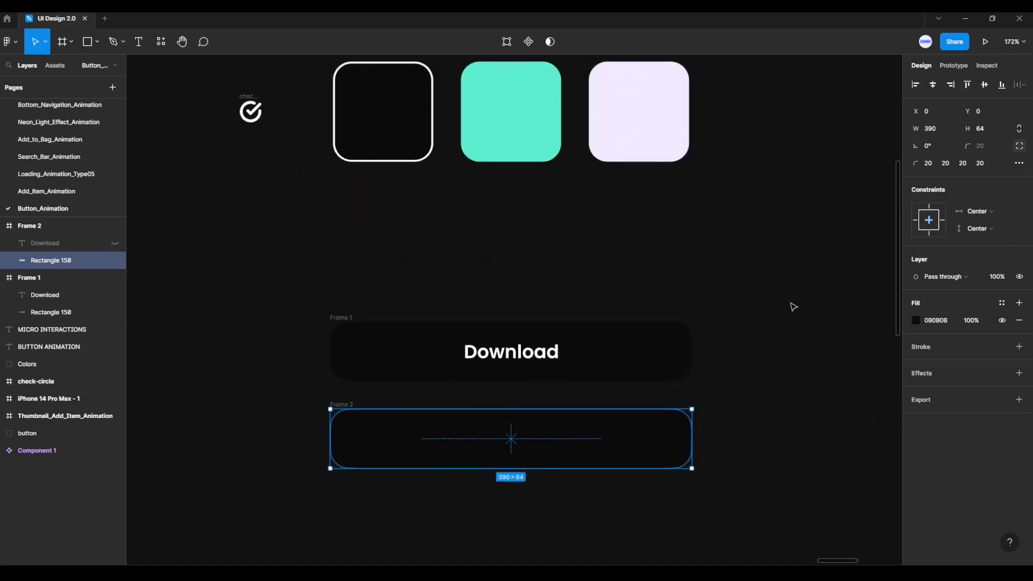
left_click(916, 321)
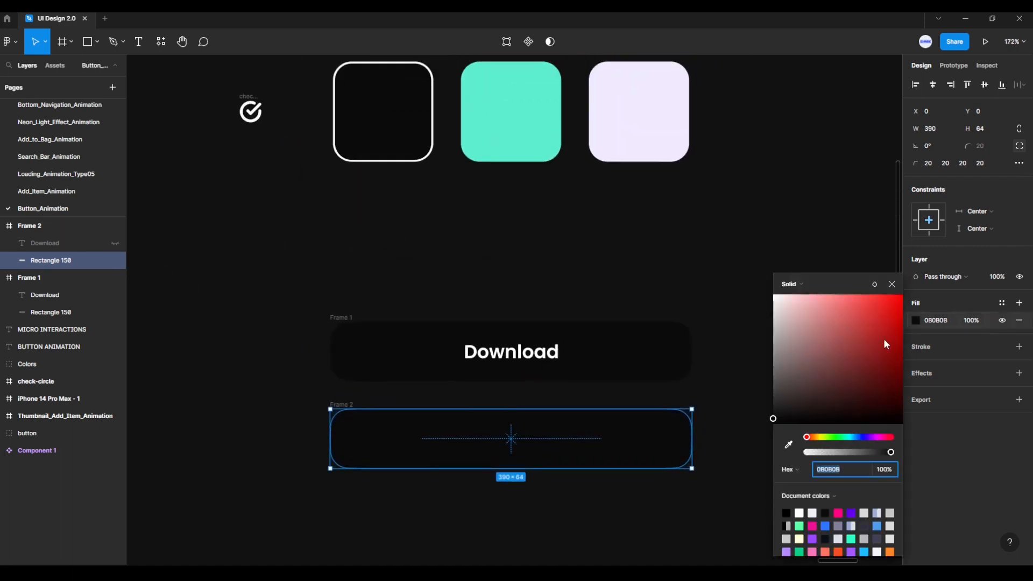
left_click(788, 445)
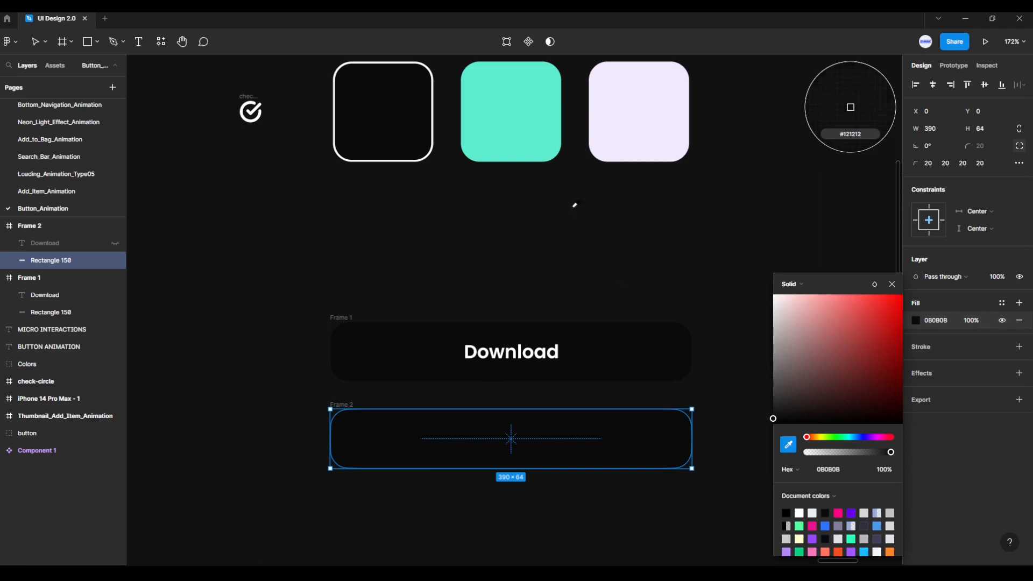
left_click(529, 136)
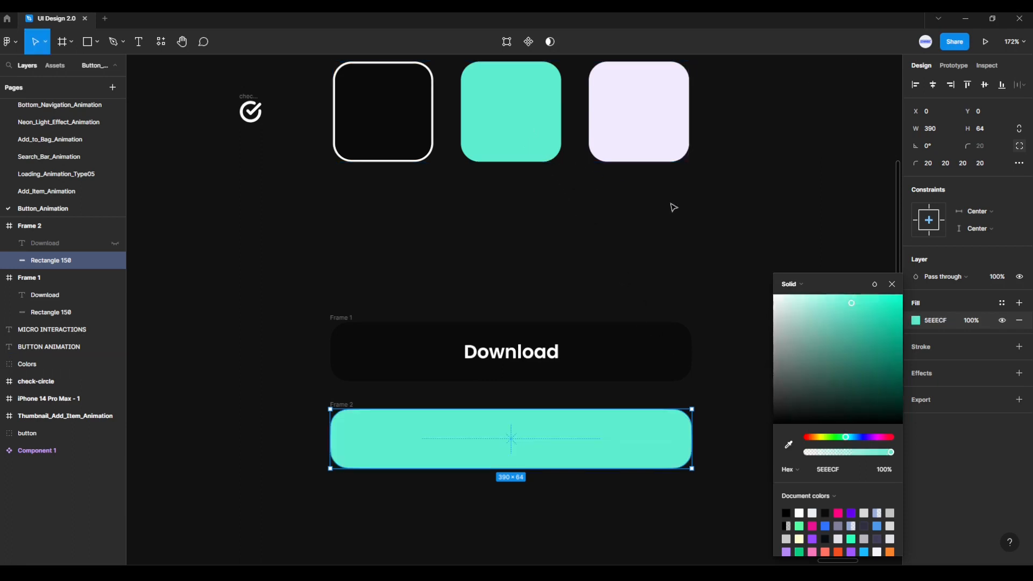
left_click(891, 284)
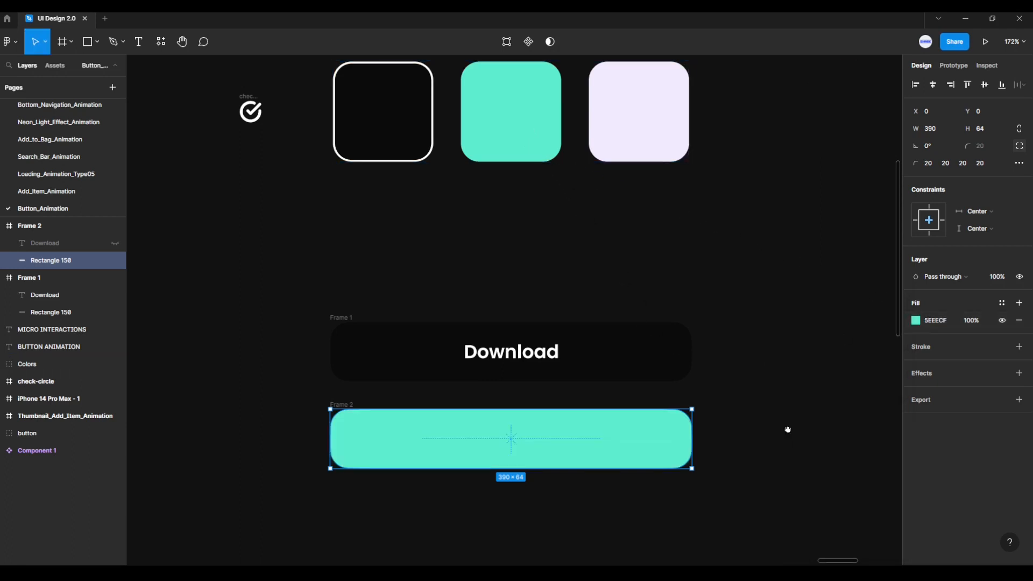
- Narrow the green rectangle symmetrically to a 64 × 64 square in the centre of the lower frame
left_click_drag(787, 429, 791, 309)
scroll(588, 396, "up", 2)
left_click_drag(589, 396, 648, 413)
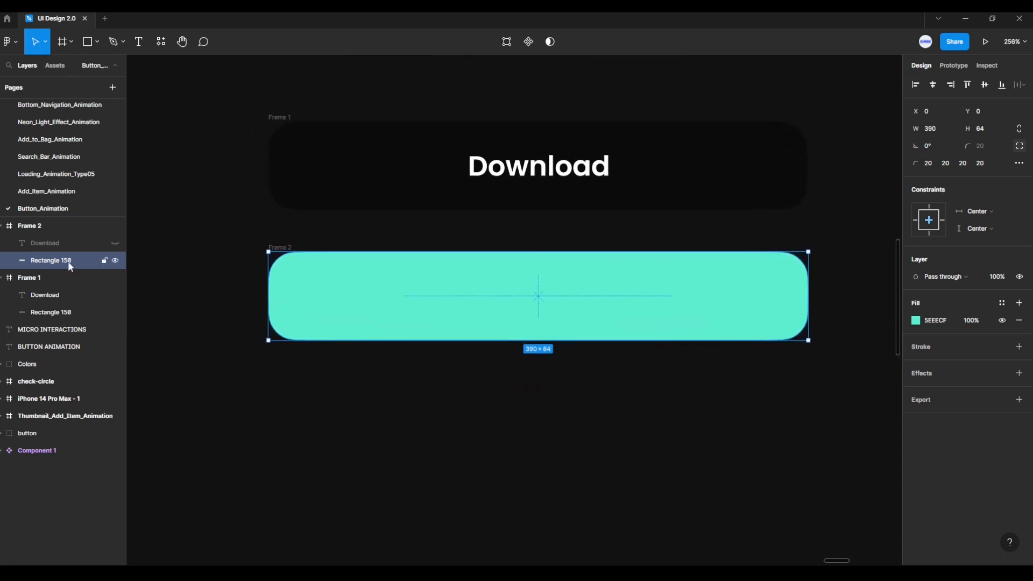
left_click_drag(270, 294, 493, 304)
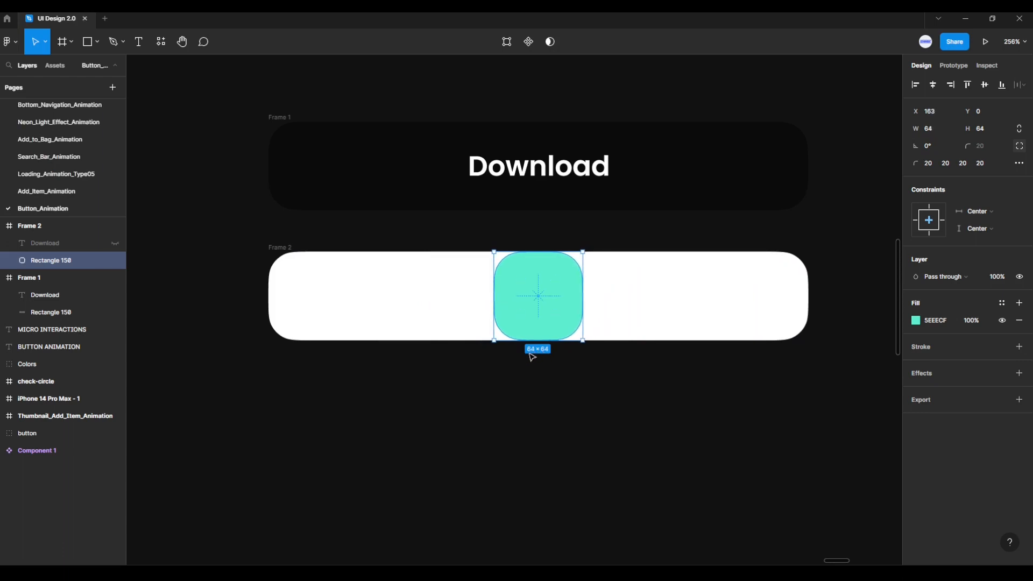
left_click(394, 377)
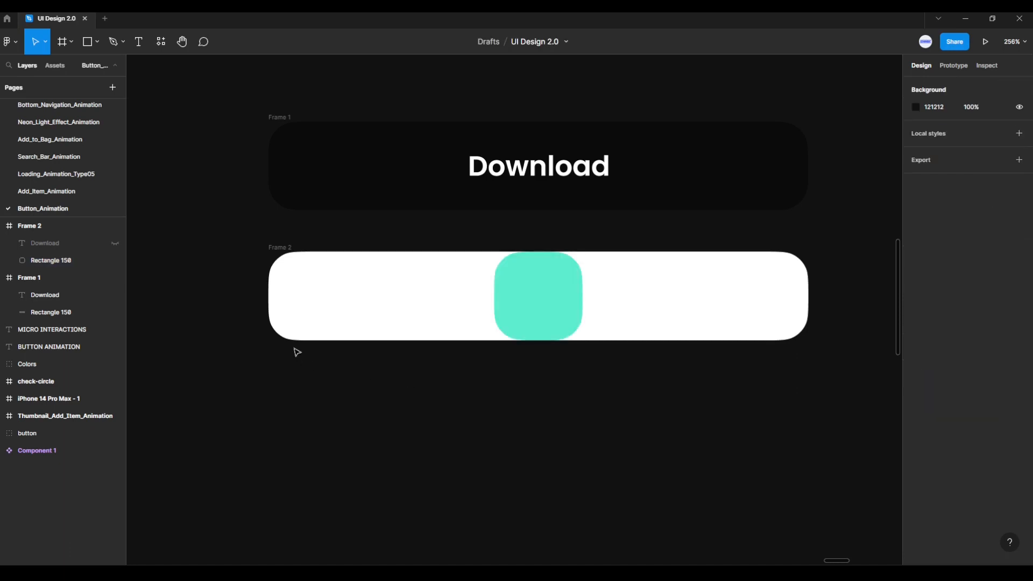
- Remove the white fill from both the lower frame and the upper button frame
left_click(274, 252)
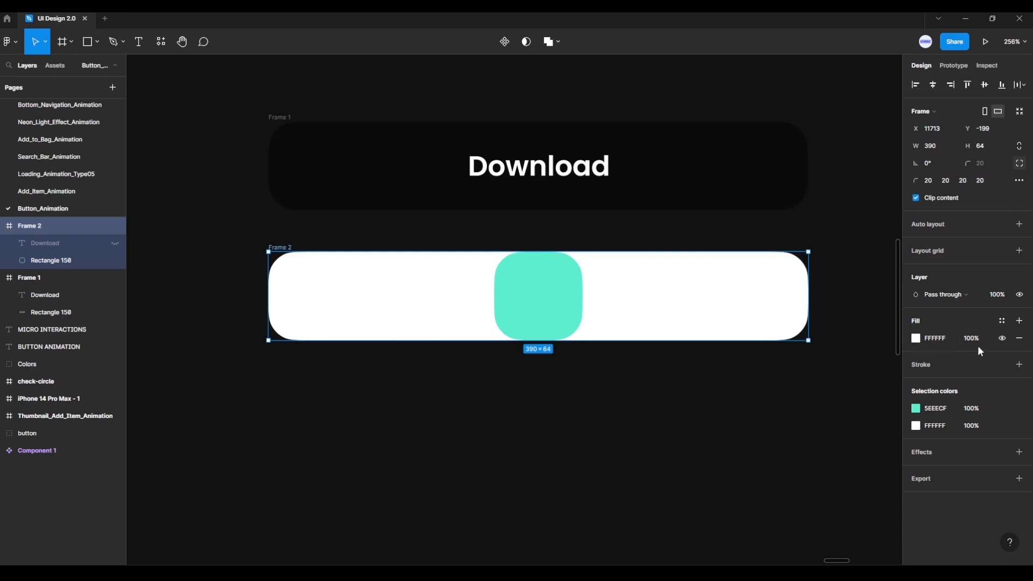
left_click(1019, 338)
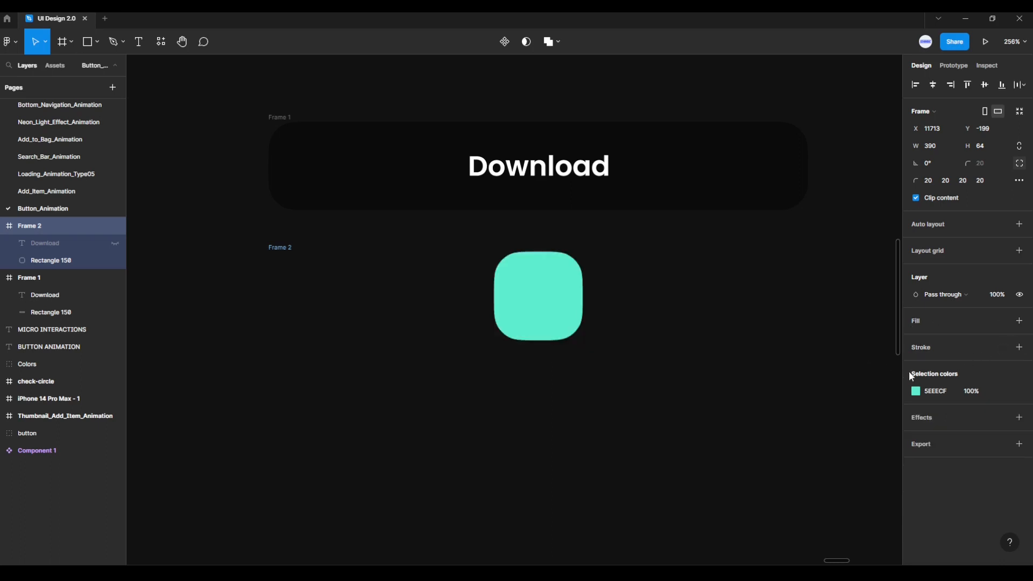
left_click(289, 120)
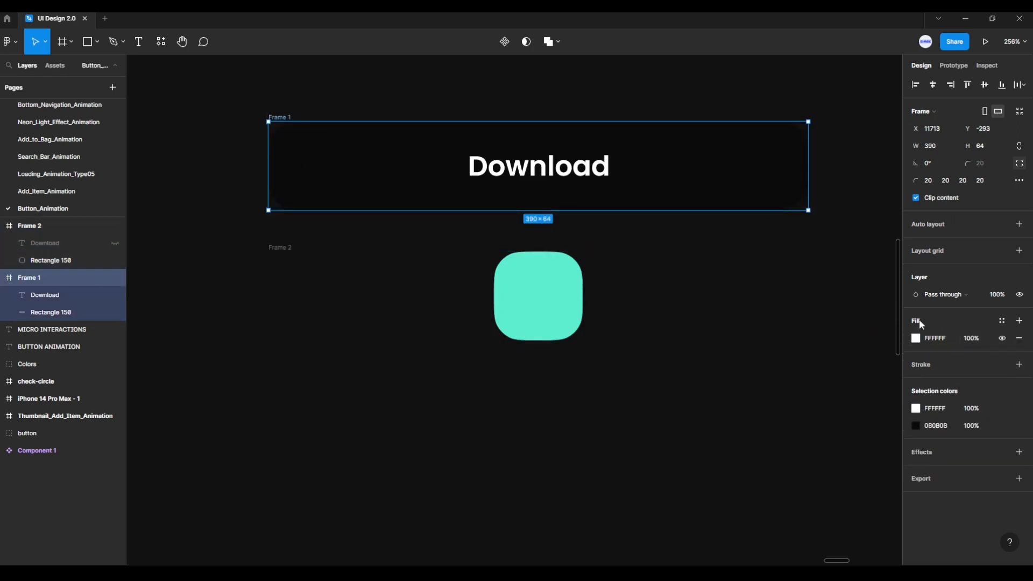
left_click(1019, 338)
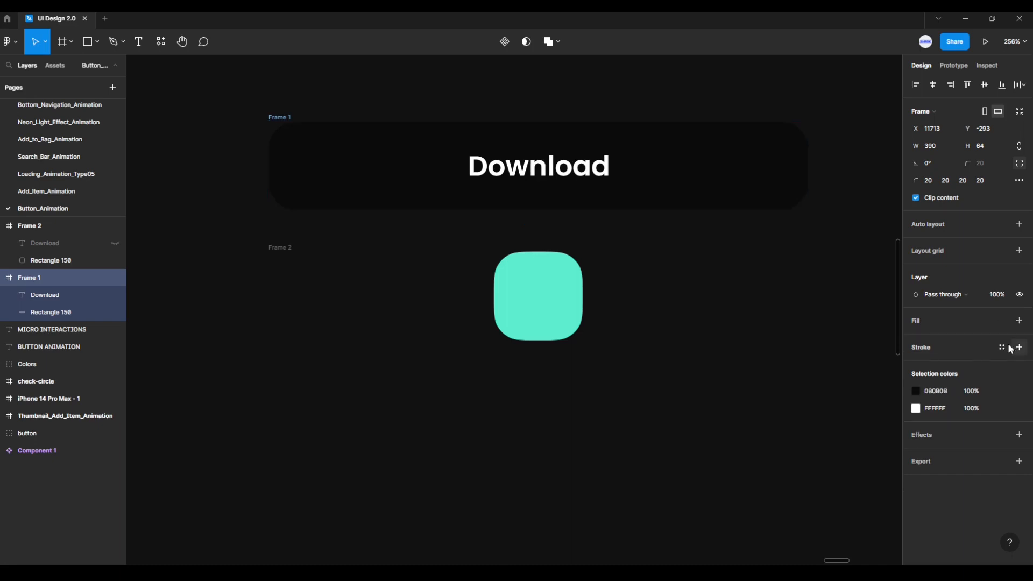
left_click(613, 431)
- Move the white check-circle icon from beside the colour swatches onto the green square in the lower frame
left_click_drag(419, 292, 445, 449)
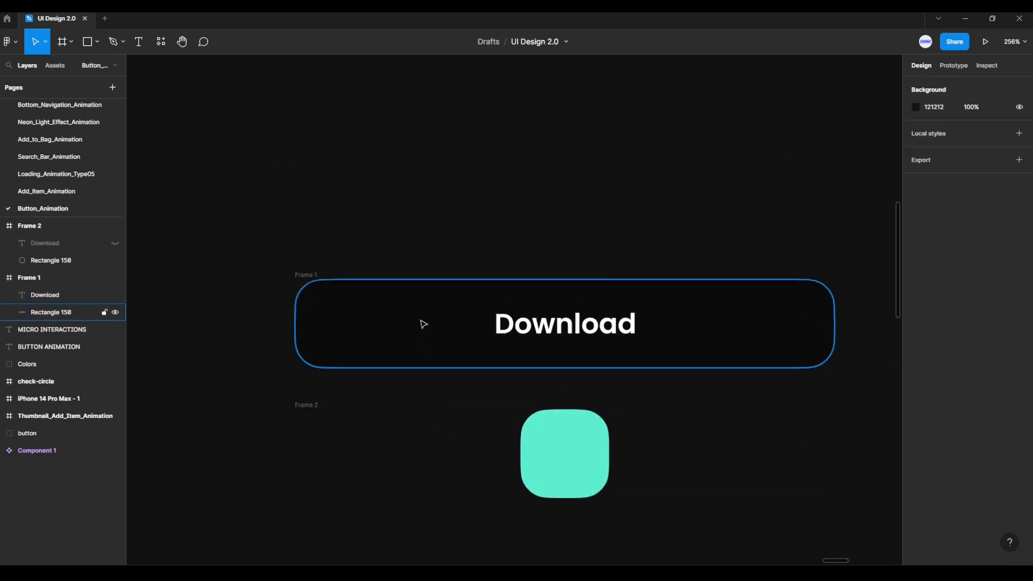
scroll(422, 299, "down", 2)
left_click_drag(441, 174, 466, 226)
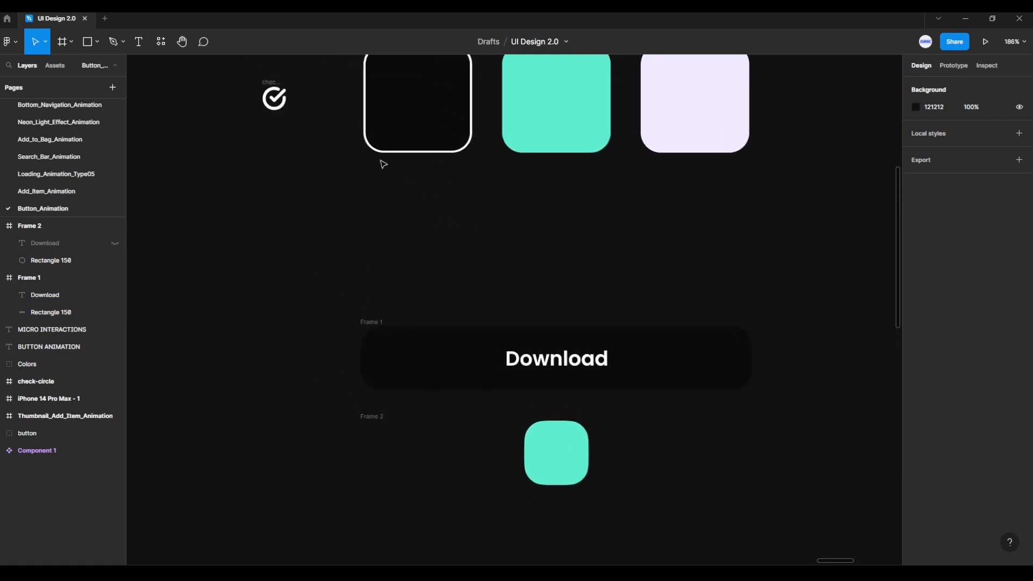
left_click(275, 97)
left_click_drag(275, 99, 548, 453)
- Recolour the check-circle icon with 0B0B0B sampled from the black button and centre it horizontally and vertically in its frame
scroll(627, 498, "up", 5)
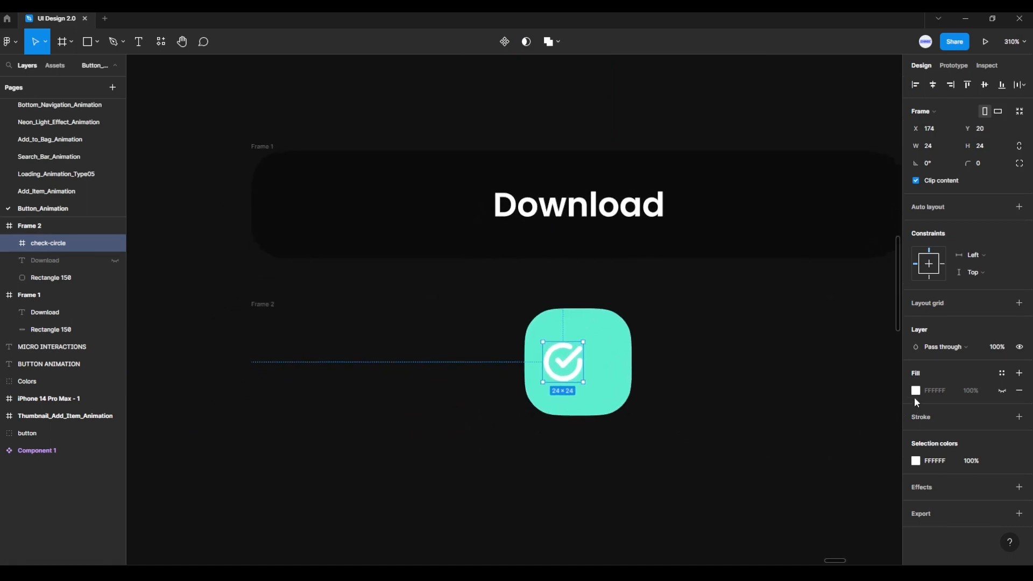
left_click(916, 461)
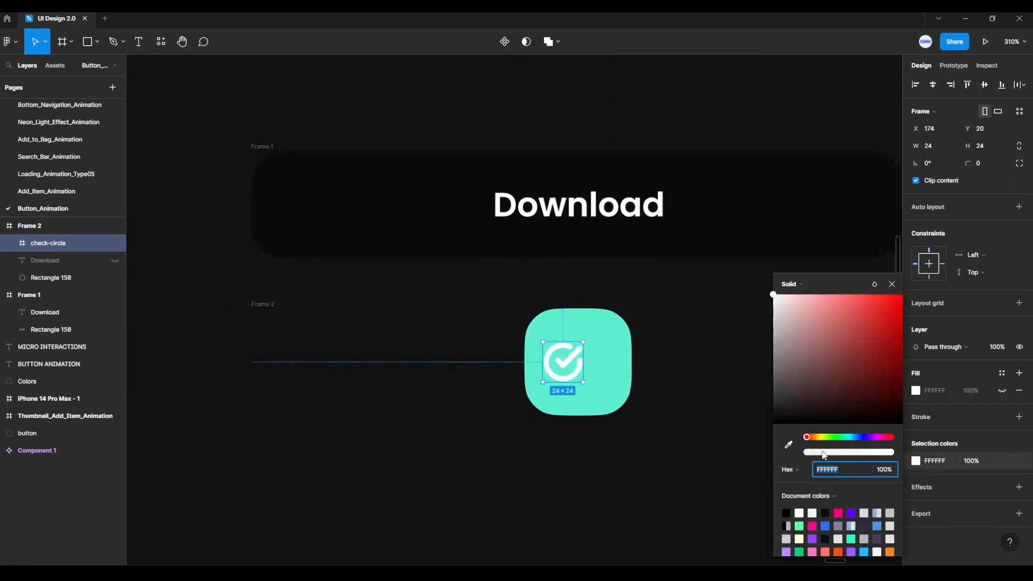
left_click(789, 445)
left_click(710, 225)
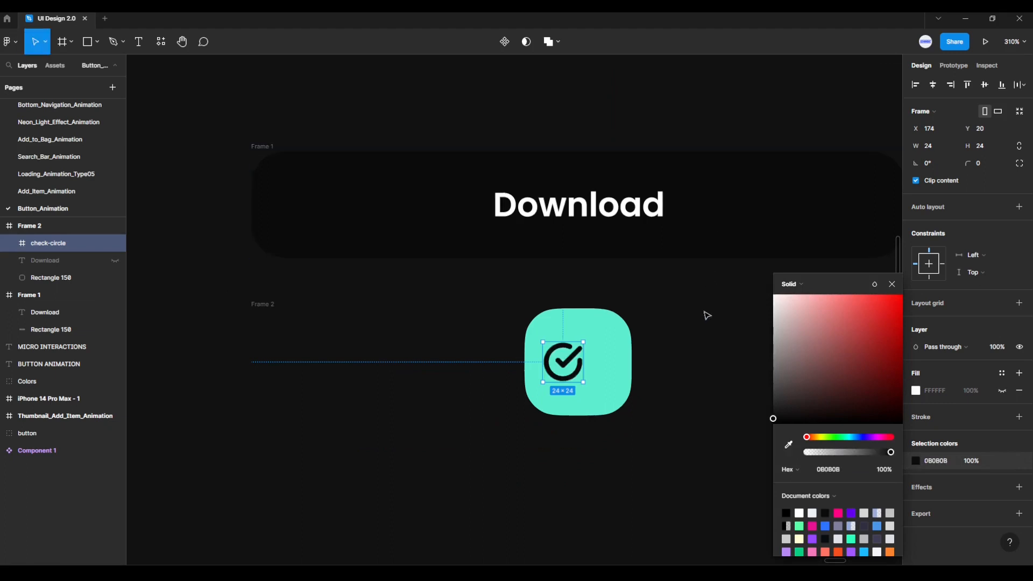
left_click(695, 373)
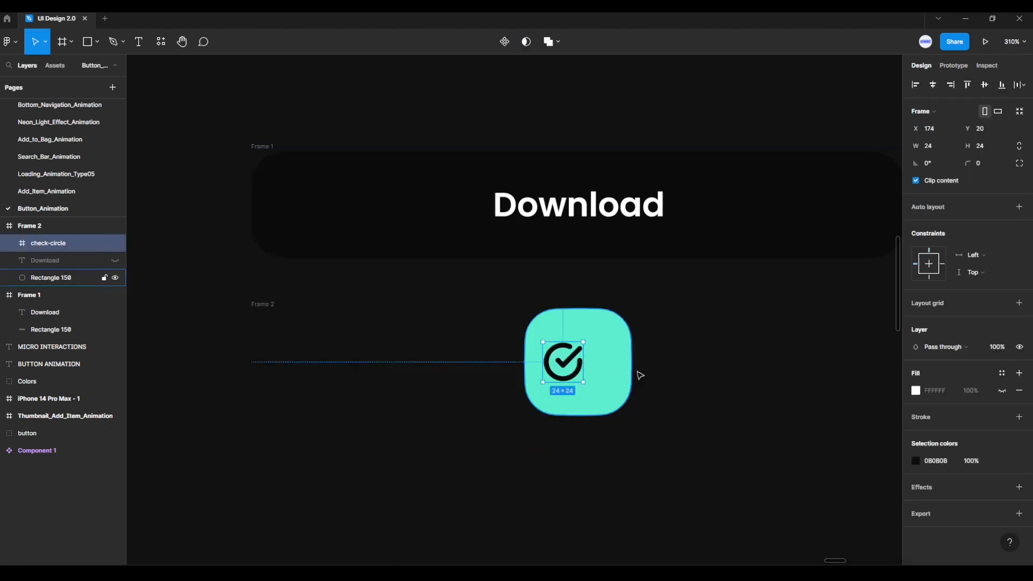
left_click(933, 85)
left_click(985, 85)
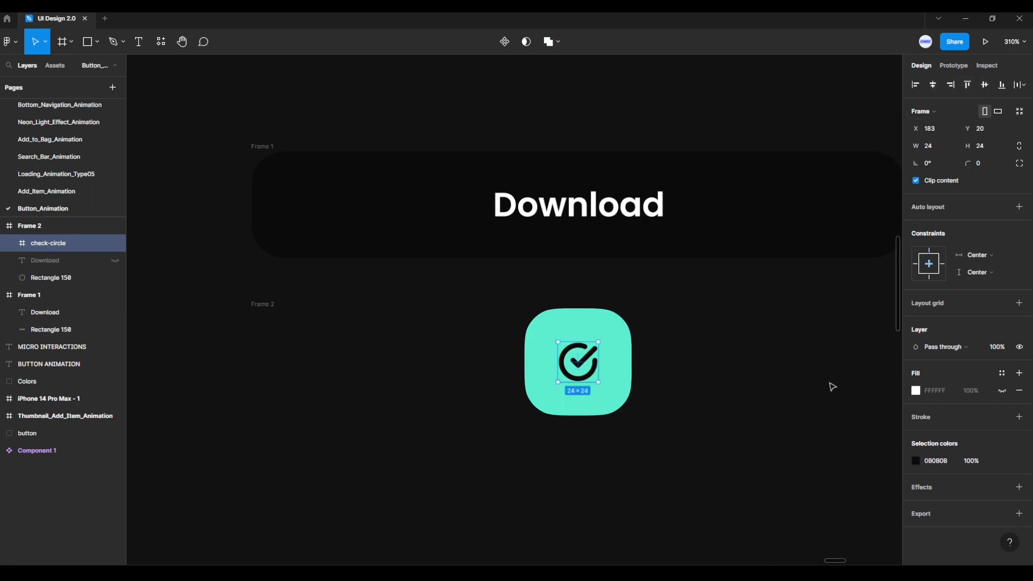
- Combine the black Download frame and the green check frame into one component set with two variants
left_click_drag(812, 398, 740, 416)
scroll(733, 376, "up", 2)
scroll(742, 420, "down", 1)
left_click(739, 475)
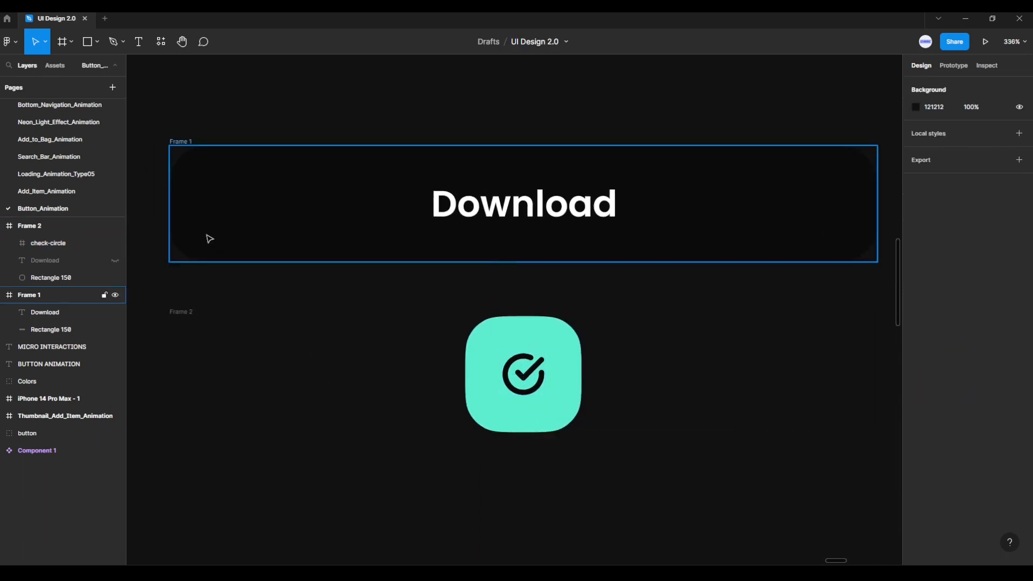
left_click_drag(136, 113, 895, 497)
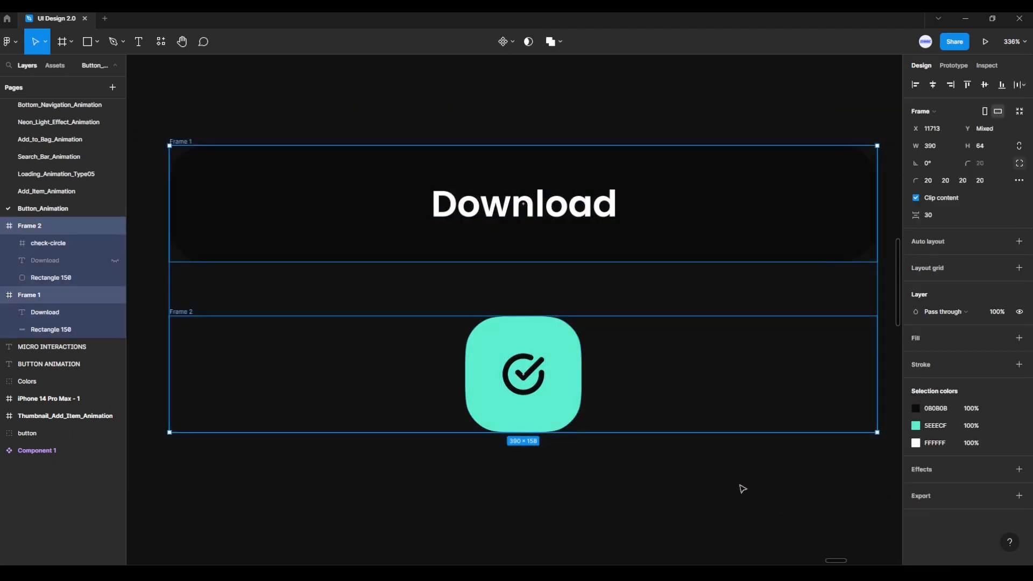
left_click(511, 42)
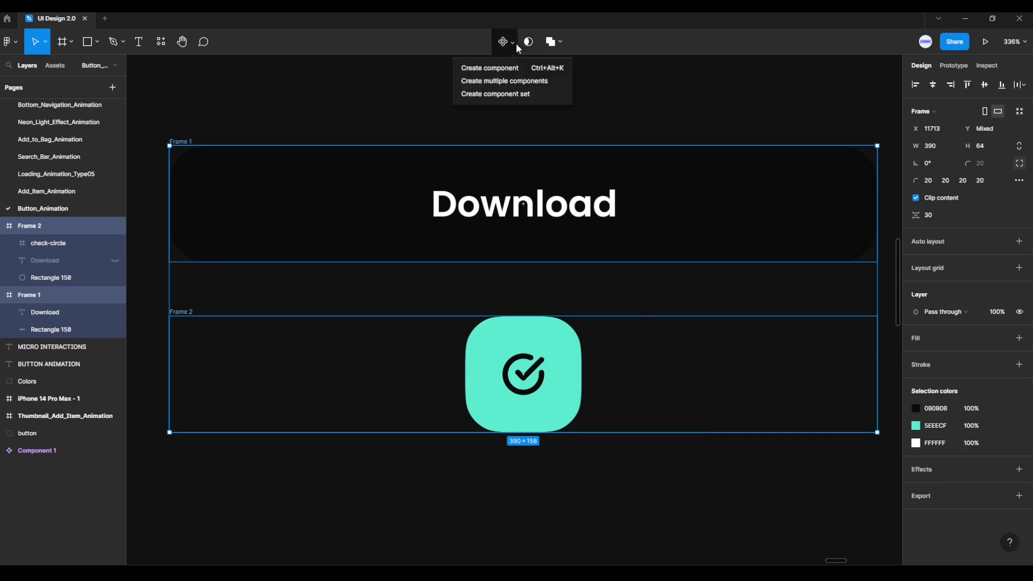
left_click(512, 94)
- Add a prototype connection from the Download variant to the green check variant
scroll(640, 197, "down", 2)
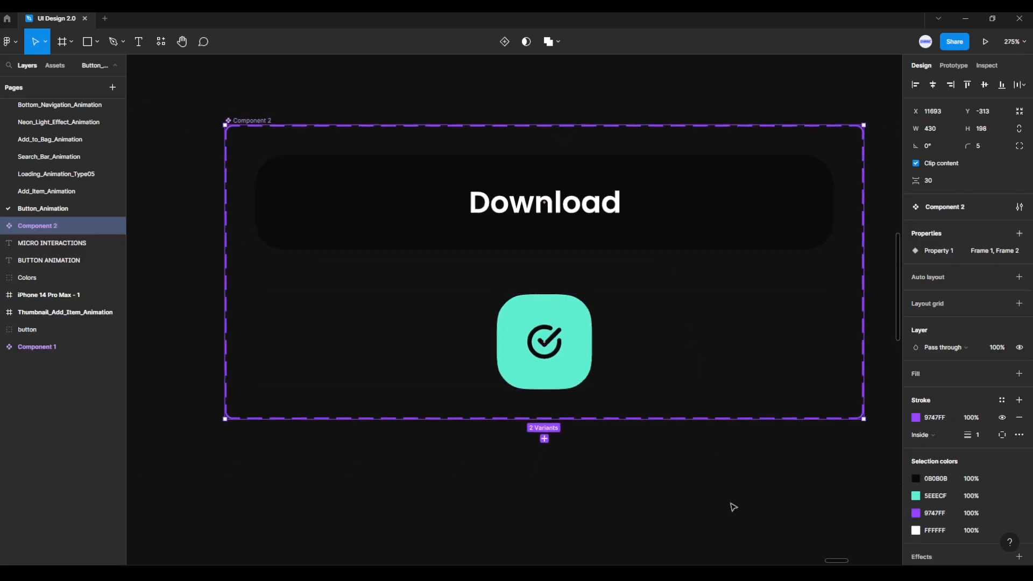
scroll(715, 498, "down", 1)
left_click_drag(716, 499, 714, 499)
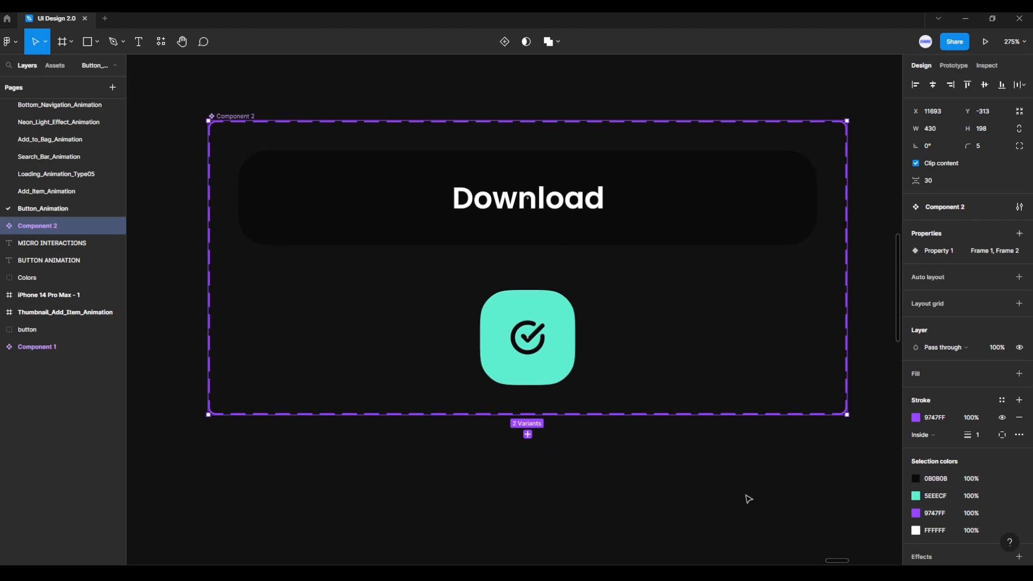
left_click(952, 65)
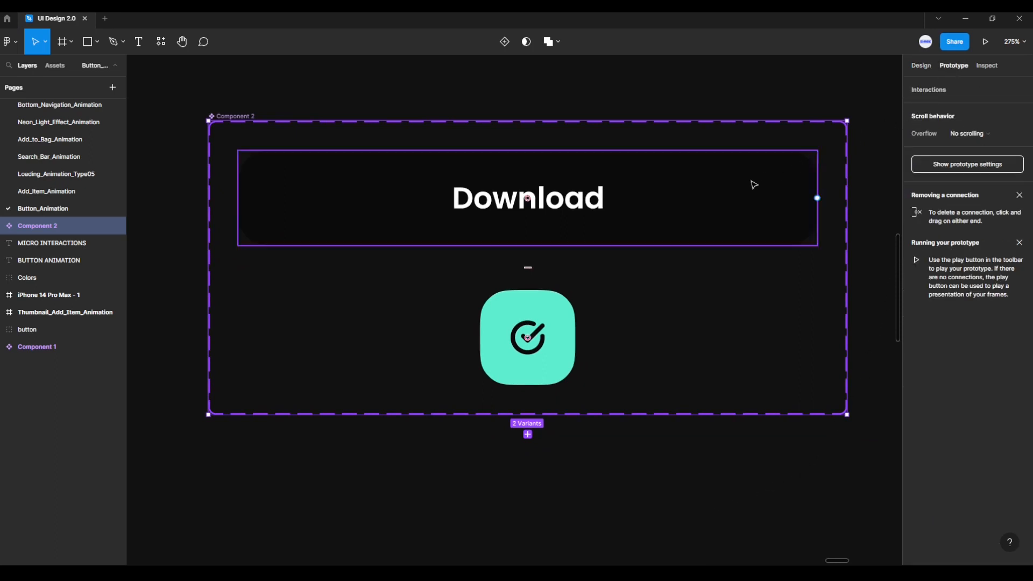
left_click(771, 180)
left_click_drag(816, 198, 703, 311)
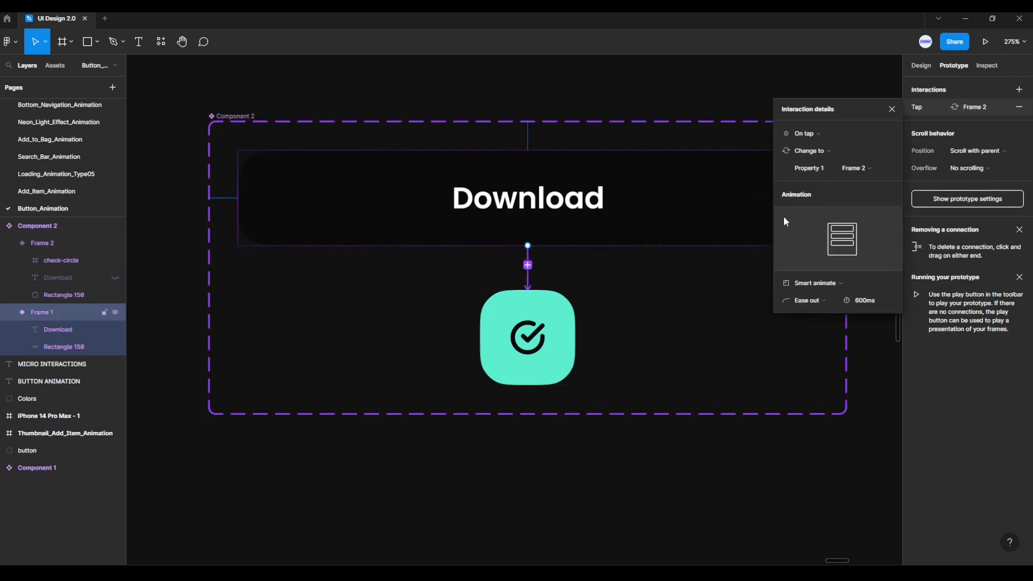
- Configure the Download variant's interaction as On tap, Smart animate, Ease out, 600 ms
left_click(830, 133)
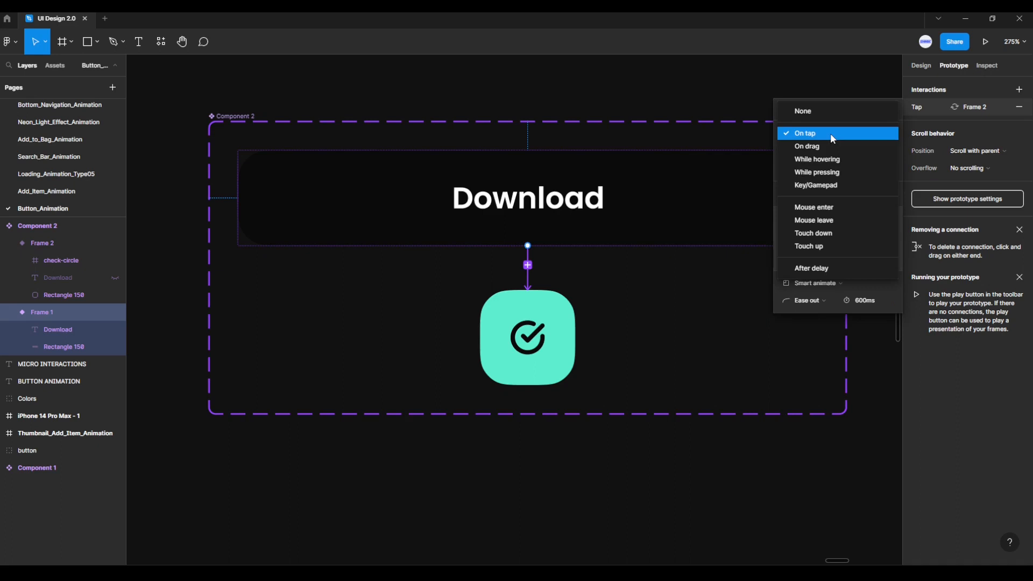
left_click(830, 134)
left_click(833, 284)
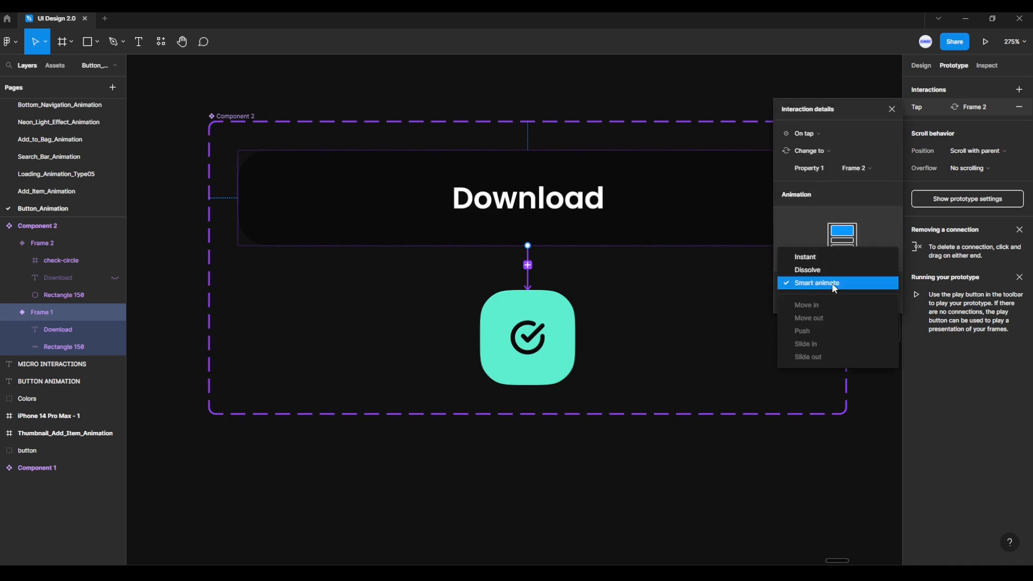
left_click(833, 283)
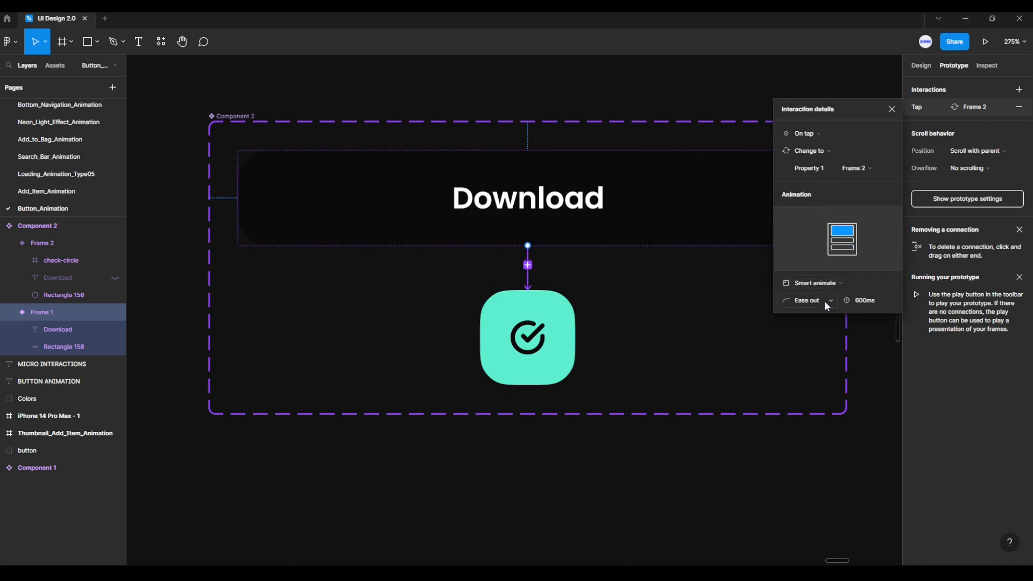
left_click(824, 302)
left_click(825, 301)
type("600")
key("Return")
left_click(891, 110)
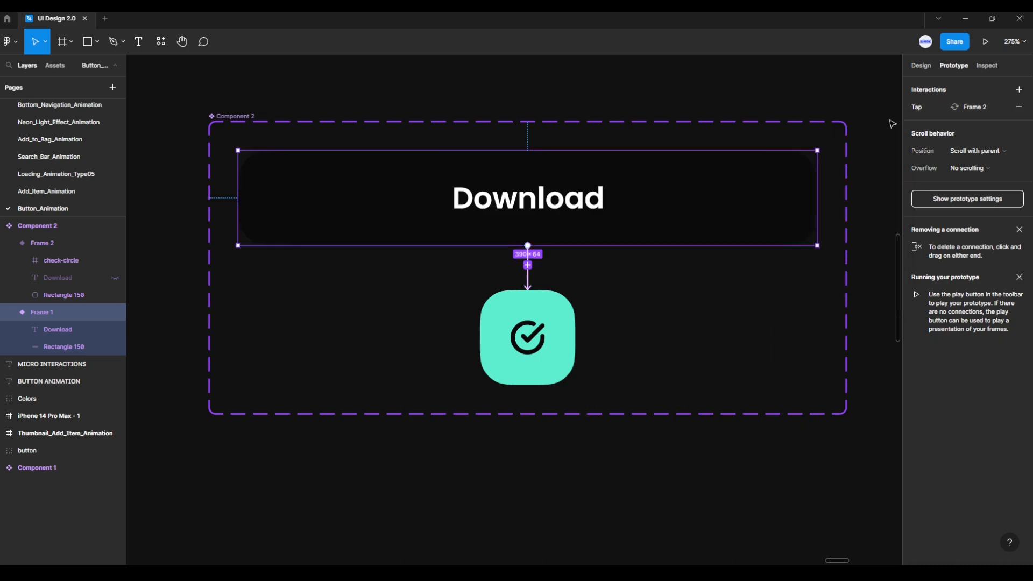
- Connect the green check square back to the Download variant with On tap, Smart animate, Ease out and 600 ms
left_click(568, 332)
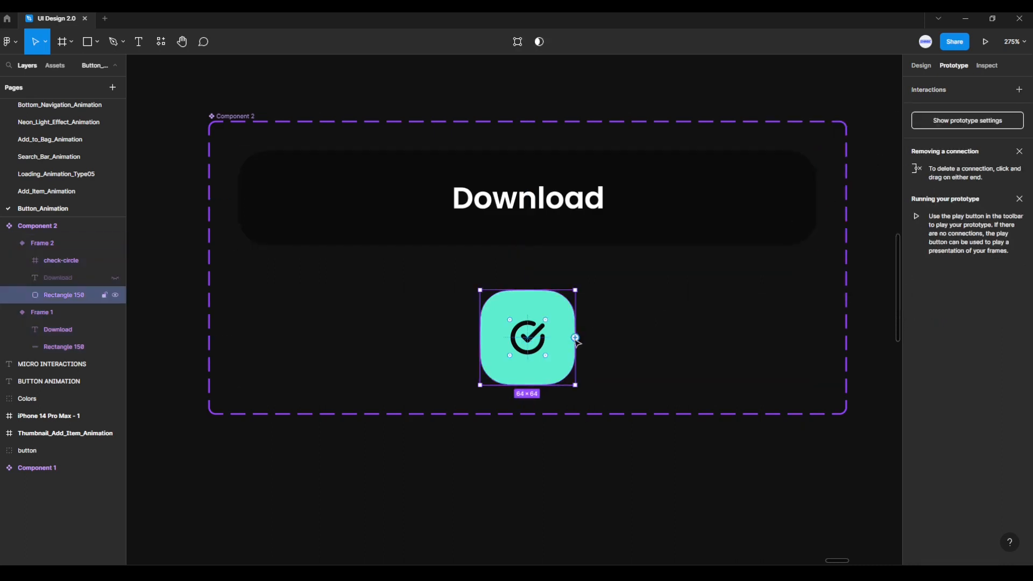
left_click_drag(576, 337, 640, 239)
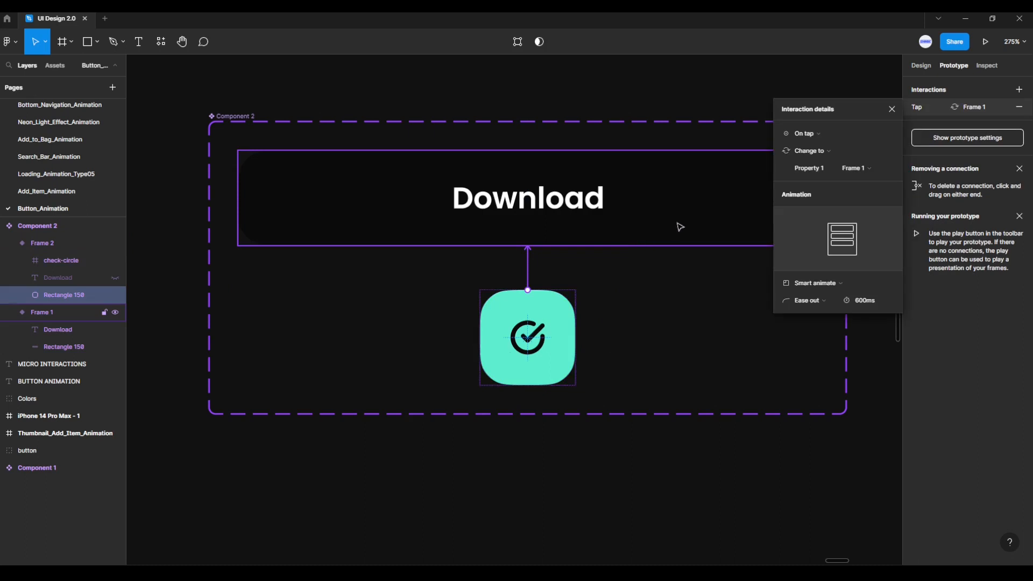
left_click(807, 137)
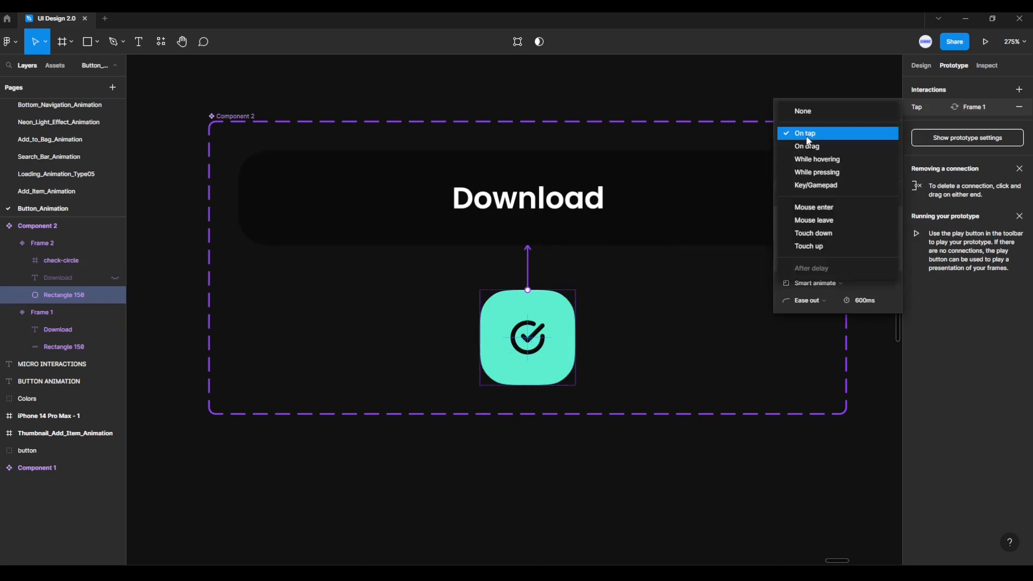
left_click(806, 137)
left_click(815, 283)
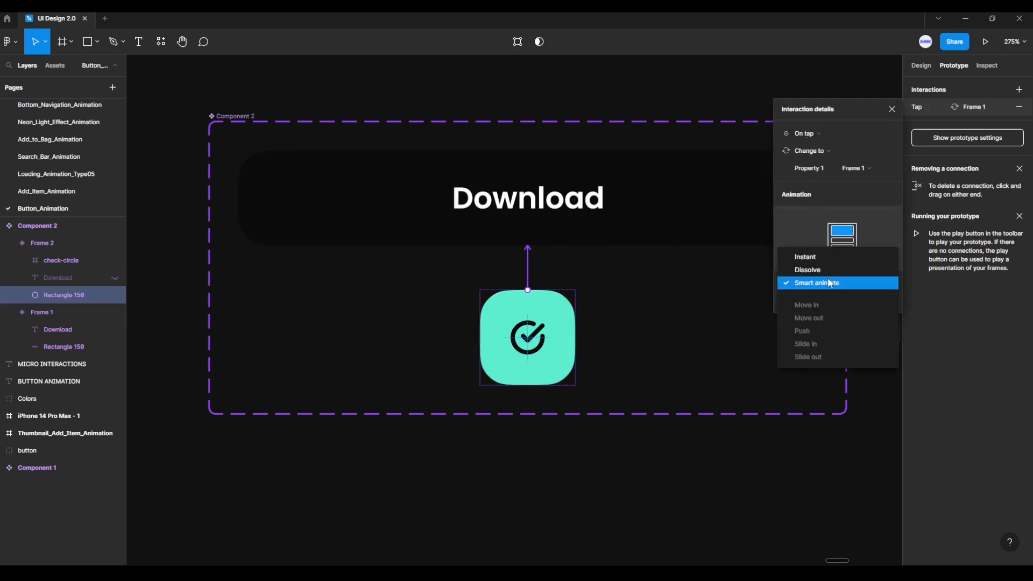
left_click(830, 284)
left_click(821, 299)
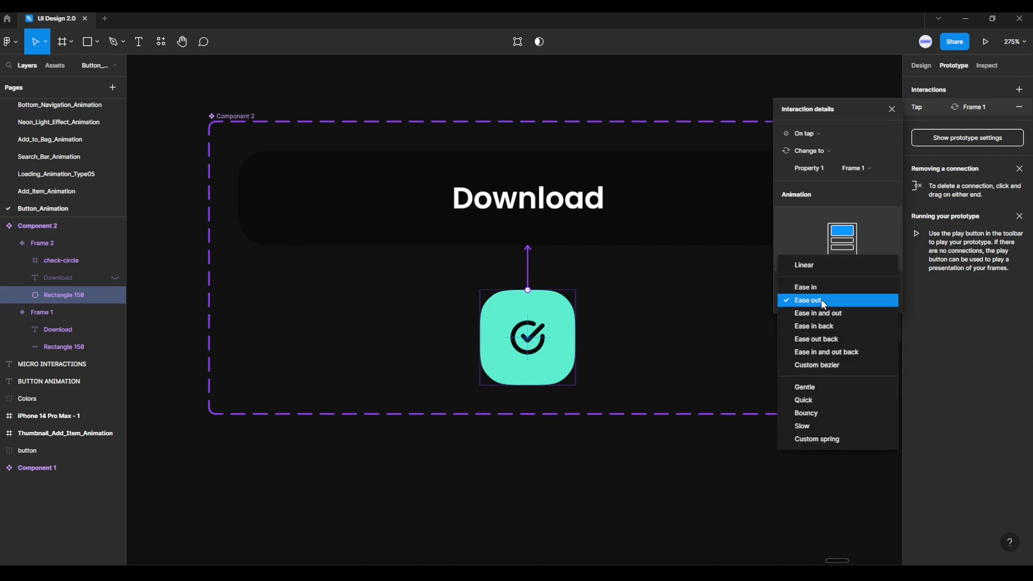
left_click(821, 299)
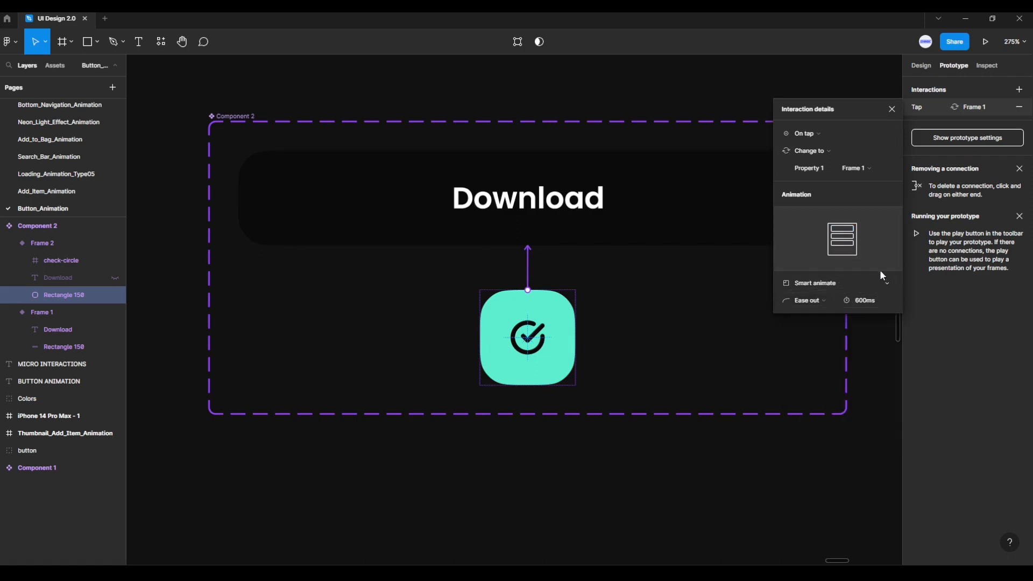
left_click(892, 109)
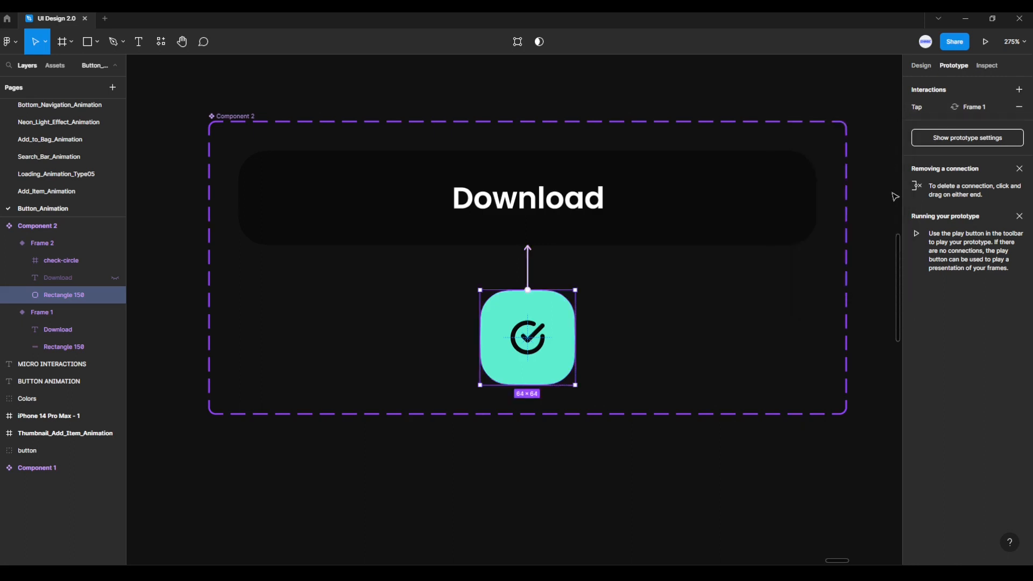
- Copy the Download variant from the component set and paste it as an instance into the iPhone 14 Pro Max - 1 frame
left_click(873, 241)
scroll(872, 241, "down", 3)
left_click_drag(872, 240, 754, 242)
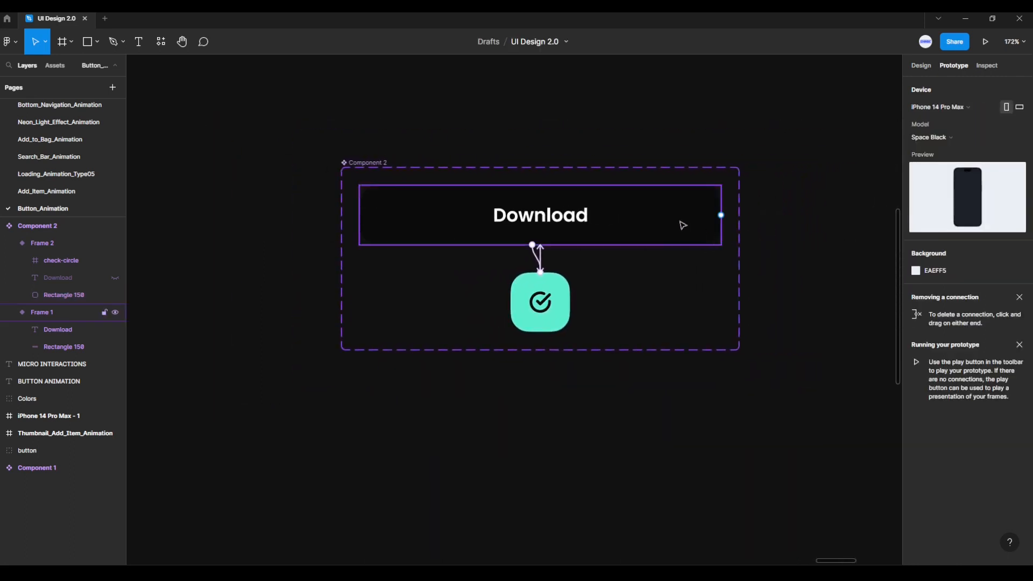
left_click(912, 66)
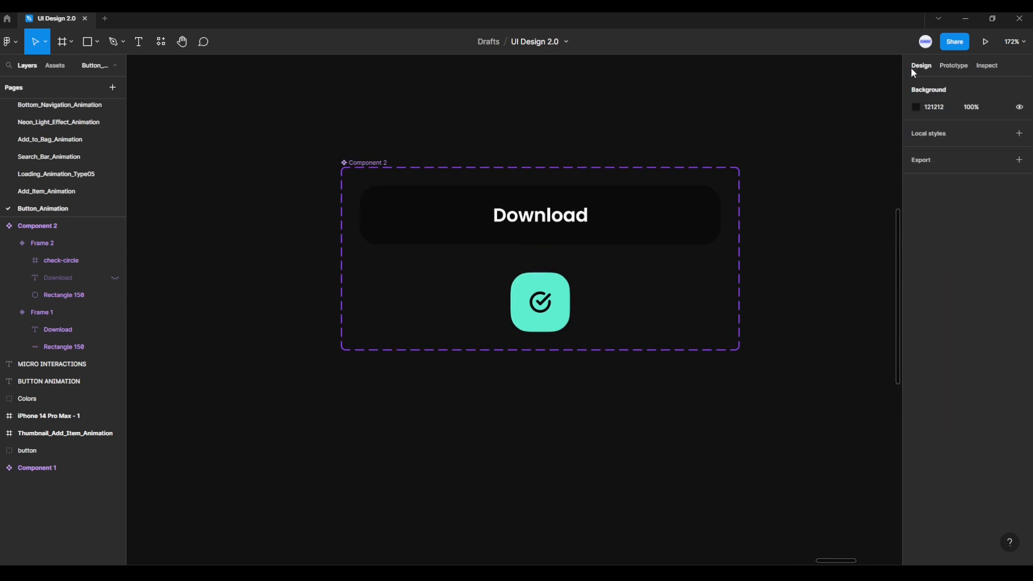
left_click(697, 207)
right_click(693, 205)
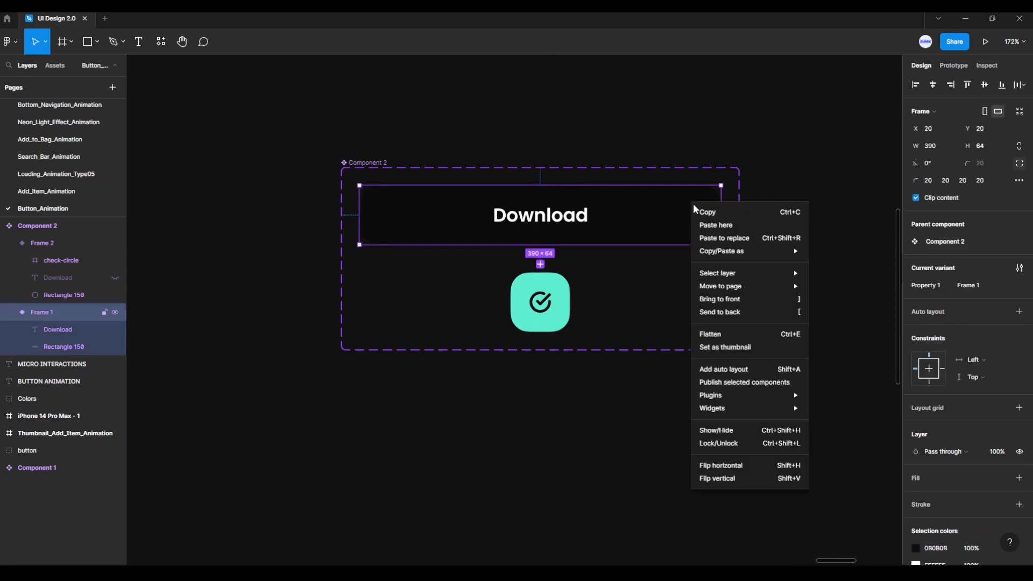
left_click(714, 215)
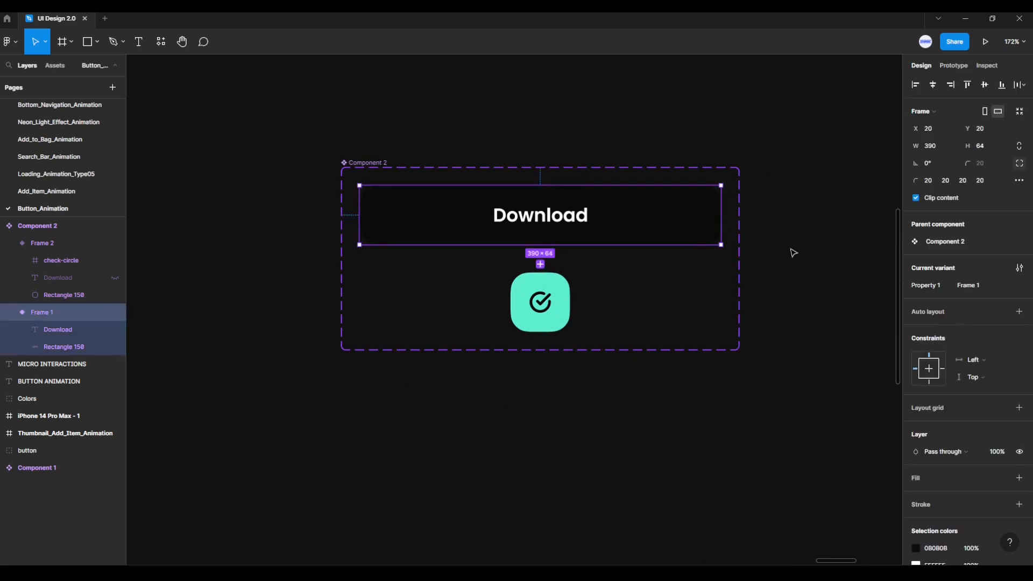
scroll(793, 253, "down", 3)
left_click_drag(795, 265, 358, 223)
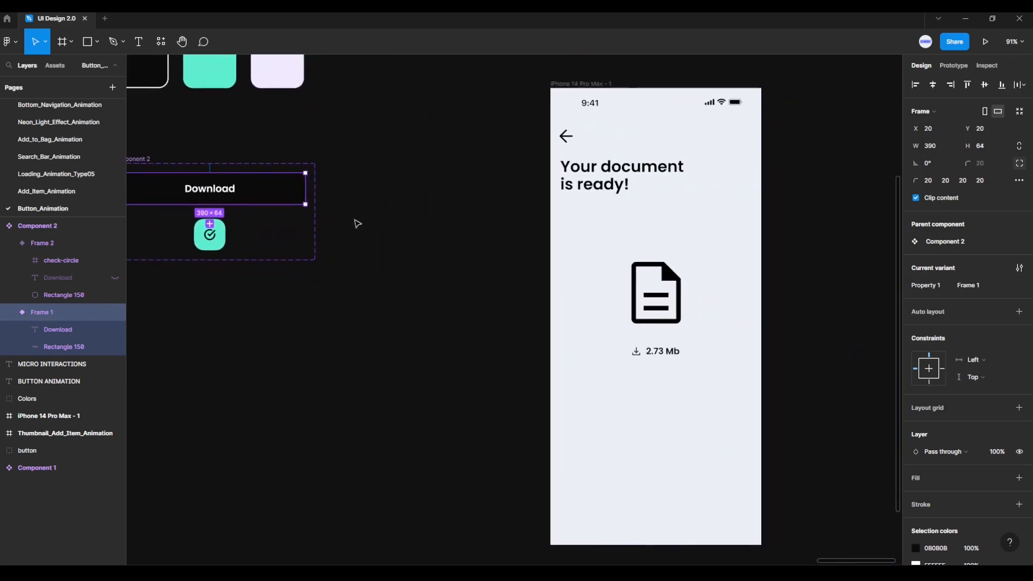
scroll(749, 341, "right", 3)
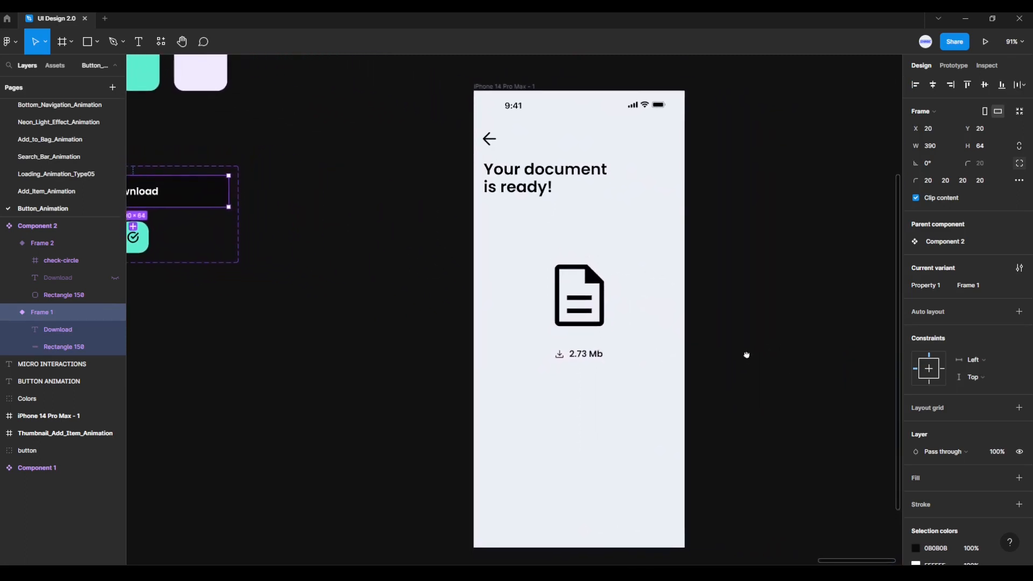
left_click_drag(747, 355, 741, 346)
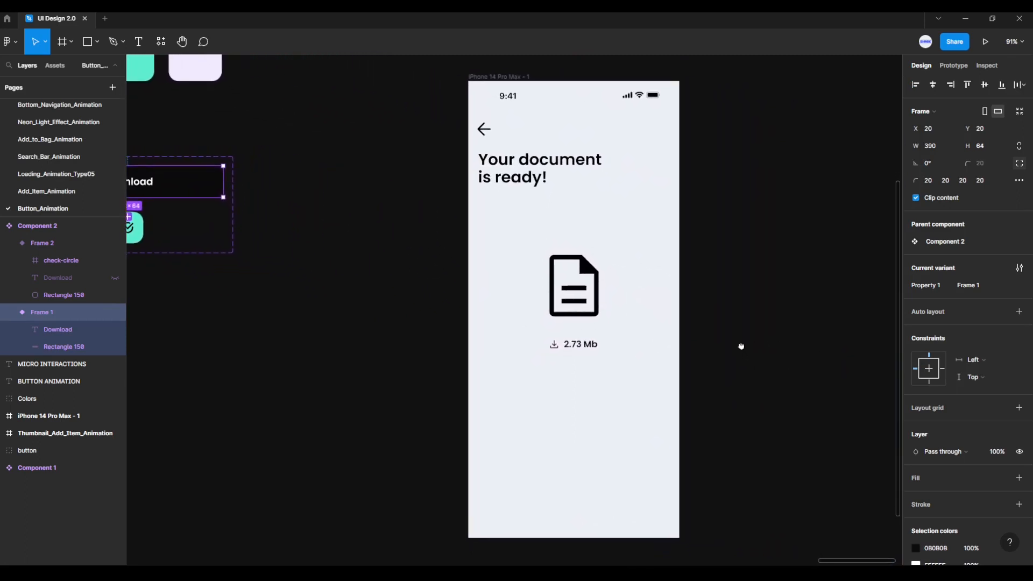
left_click(512, 78)
key("ctrl+v")
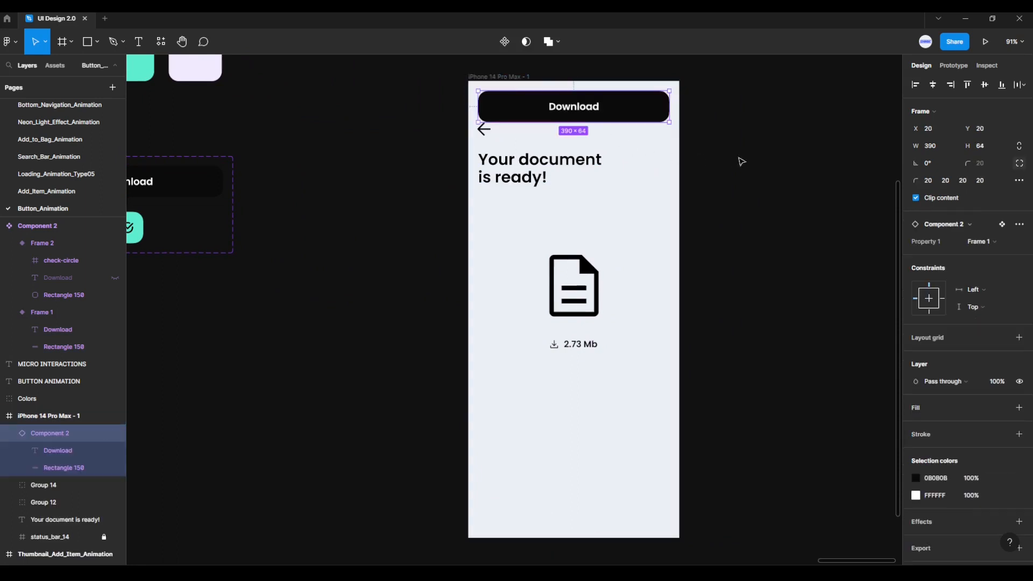
- Centre the pasted Download button horizontally, align it to the phone frame's bottom edge and raise it to Y 804
left_click(933, 86)
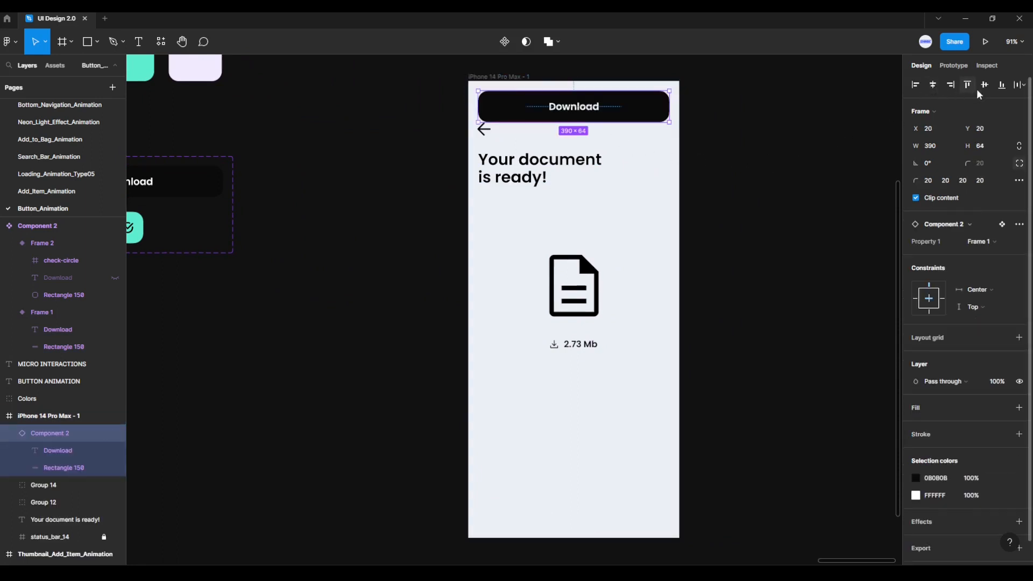
left_click(1001, 86)
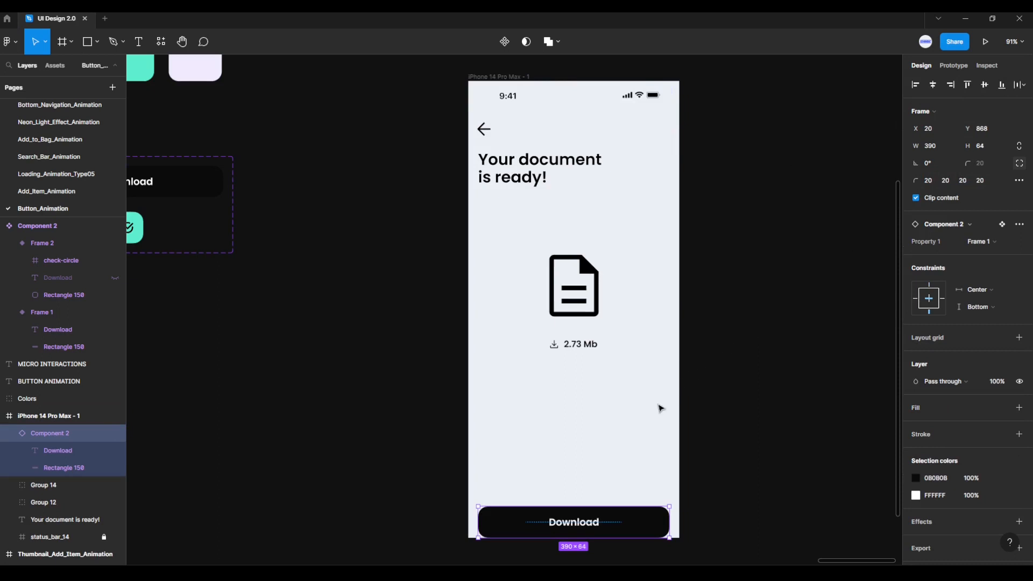
key("shift+Up")
key("shift+Up")
key("shift+Up")
key("shift+Up")
key("shift+Up")
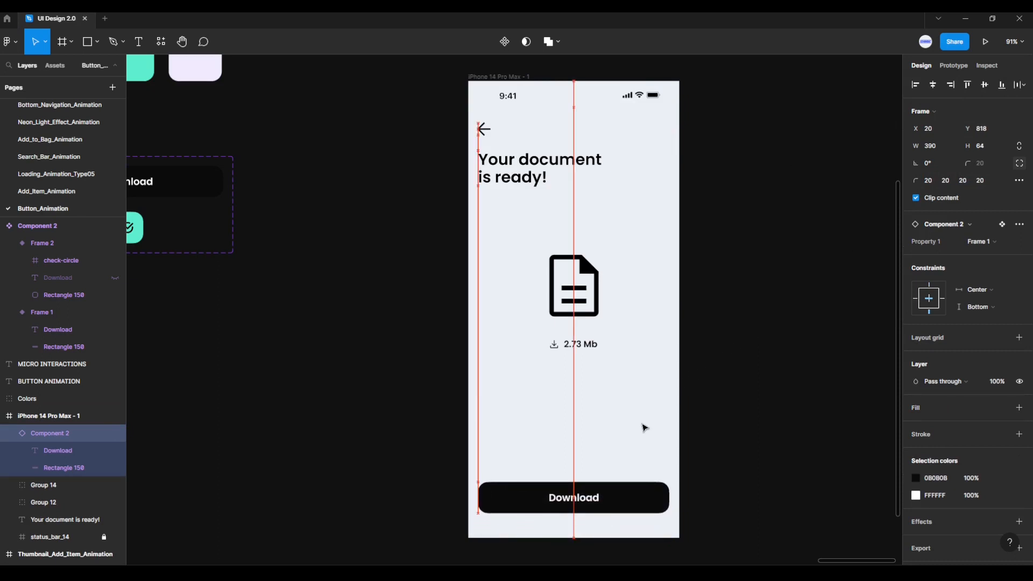
key("alt")
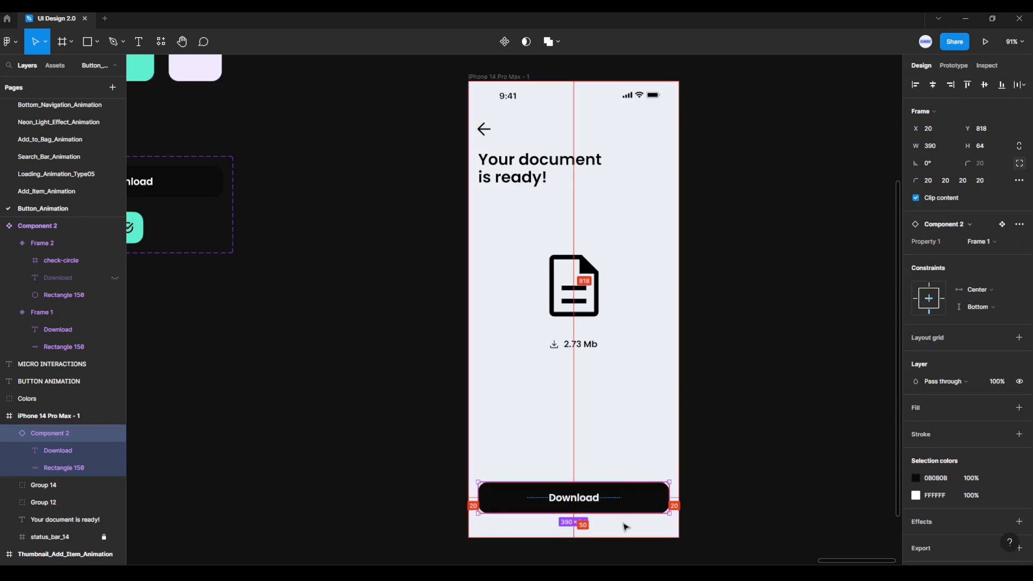
key("Up")
key("Up")
key("Up")
key("Up")
key("Up")
key("Up")
key("Up")
key("Up")
key("Up")
key("Up")
key("Up")
key("Up")
key("Up")
key("Up")
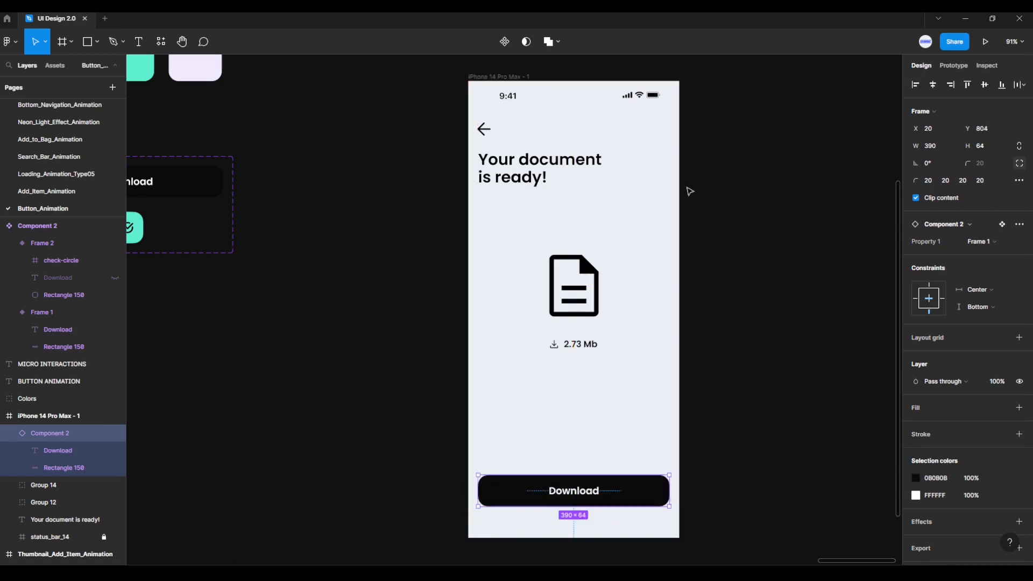
- Launch the prototype preview of the iPhone 14 Pro Max - 1 frame
left_click(539, 81)
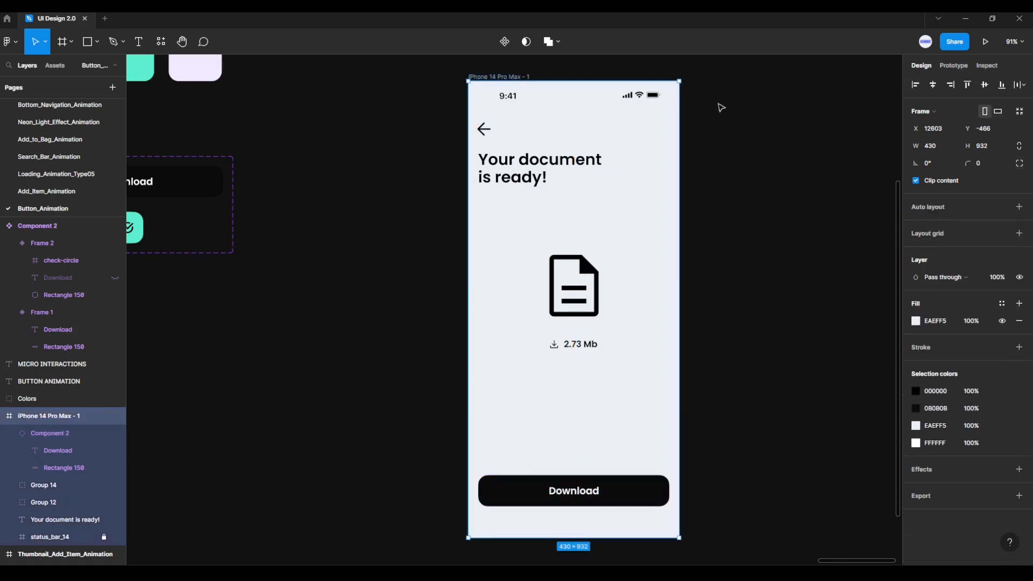
left_click(984, 40)
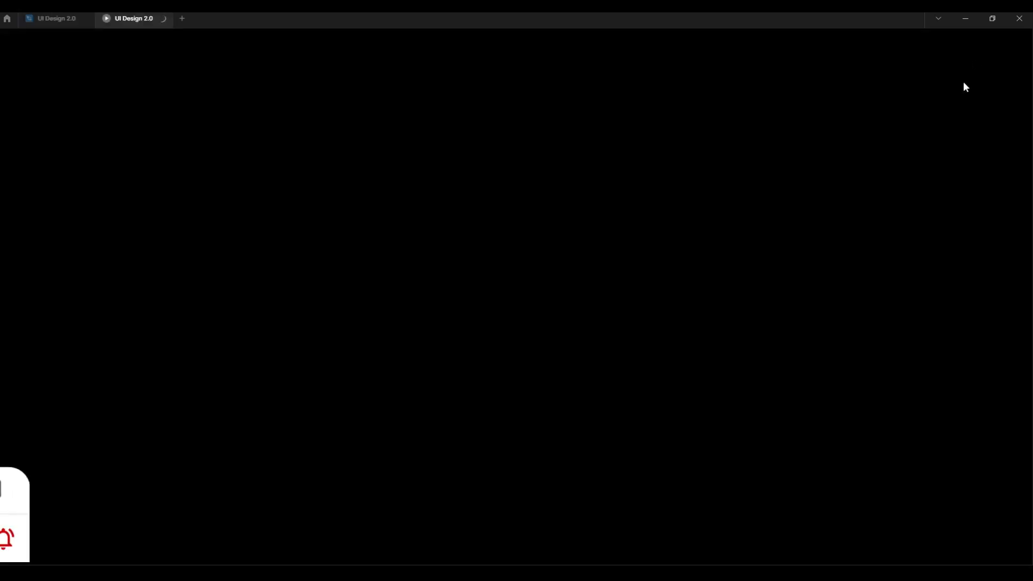